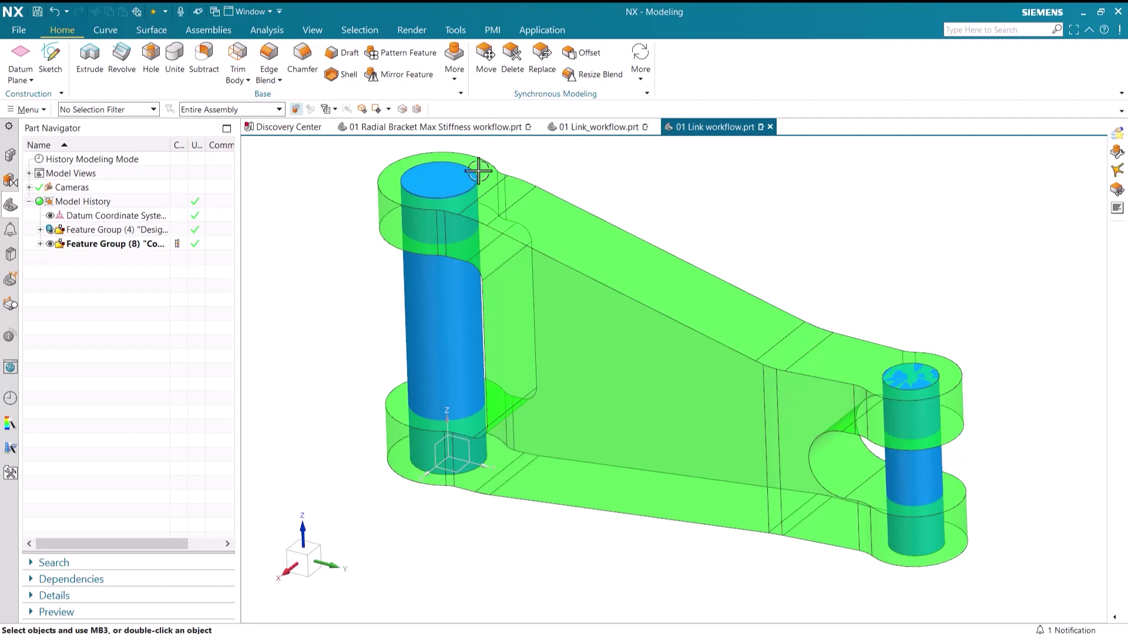
Start Topology Optimization with a Structural (Linear Statics) study '1 kg' set to Maximize Stiffness
click(461, 80)
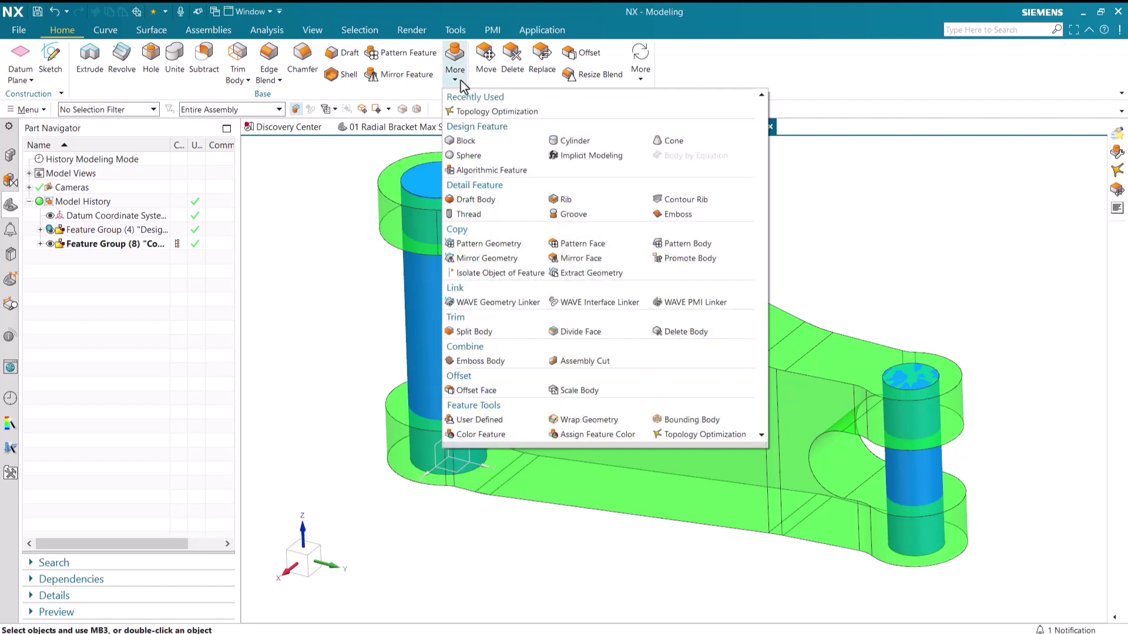
click(683, 431)
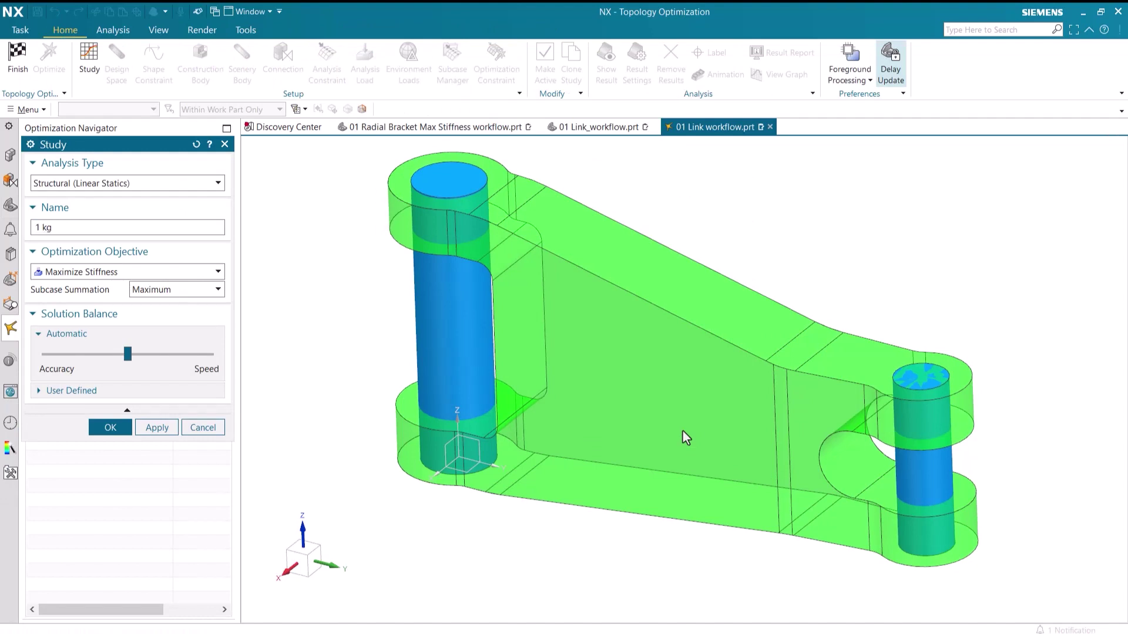
Confirm the 1 kg study and select the link body as its design space
click(124, 432)
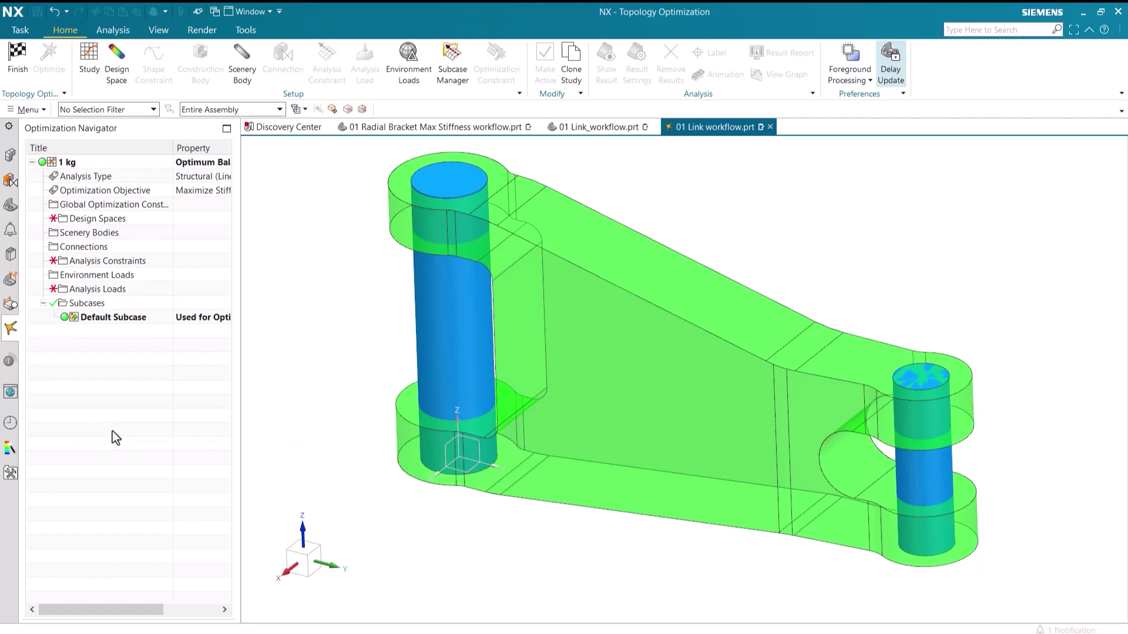
click(115, 56)
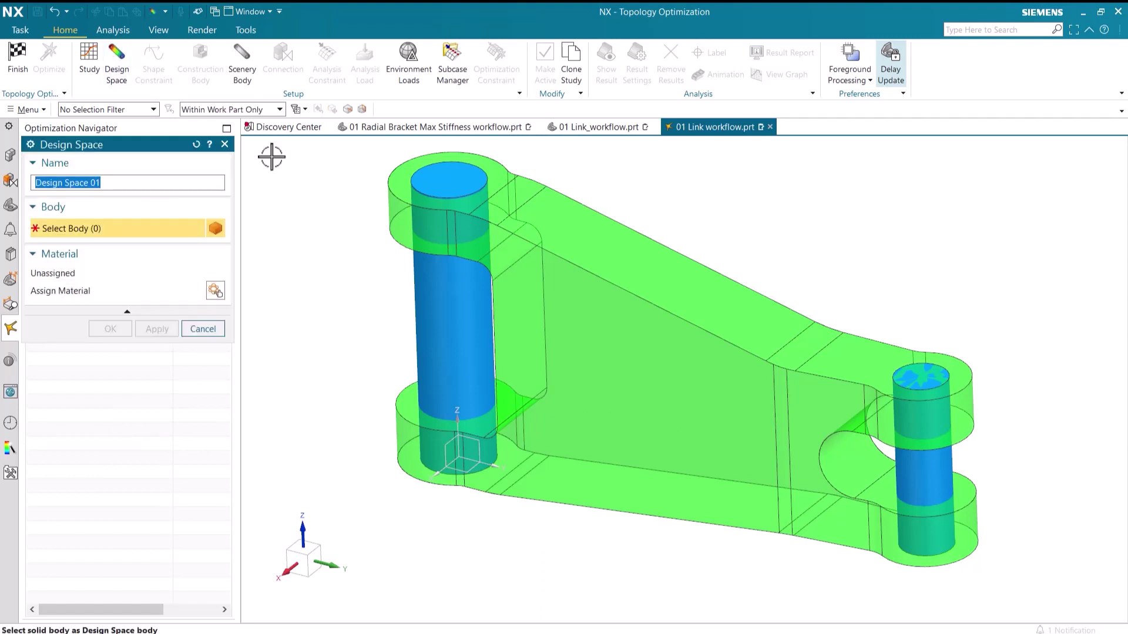
click(584, 331)
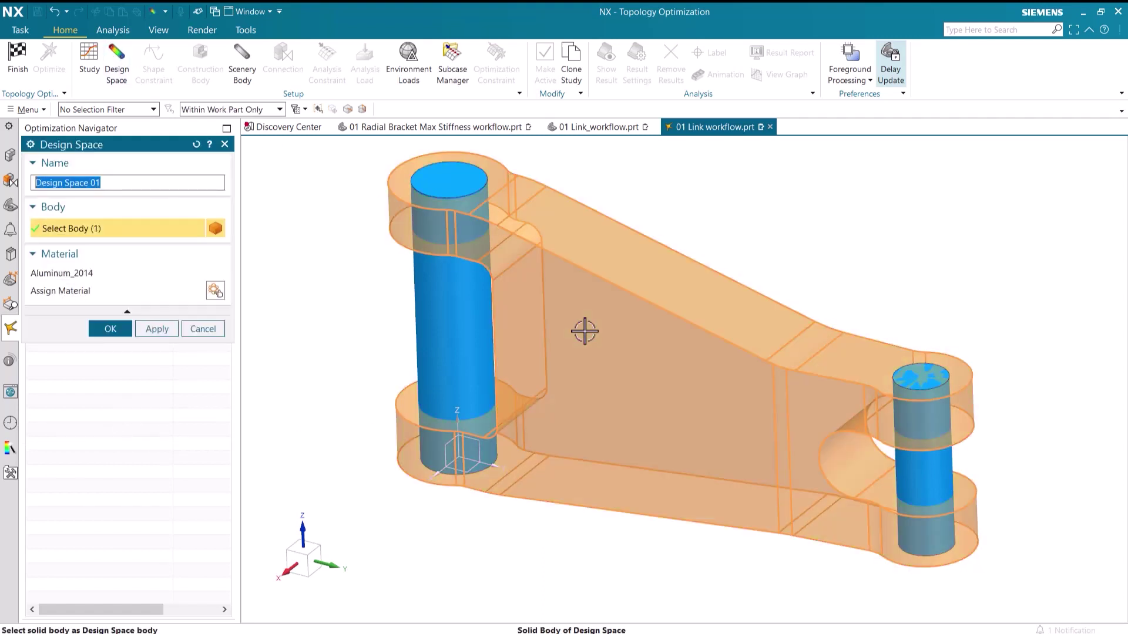
Assign the library material AISI_Steel_1005 to the design space and finish it
click(213, 291)
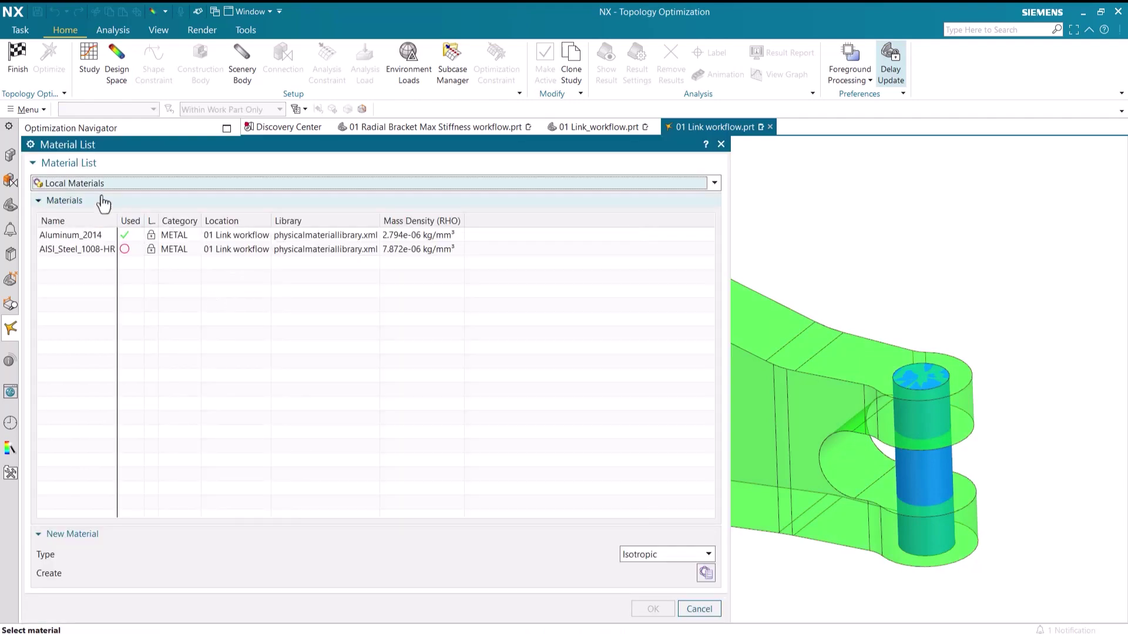
click(62, 181)
click(64, 199)
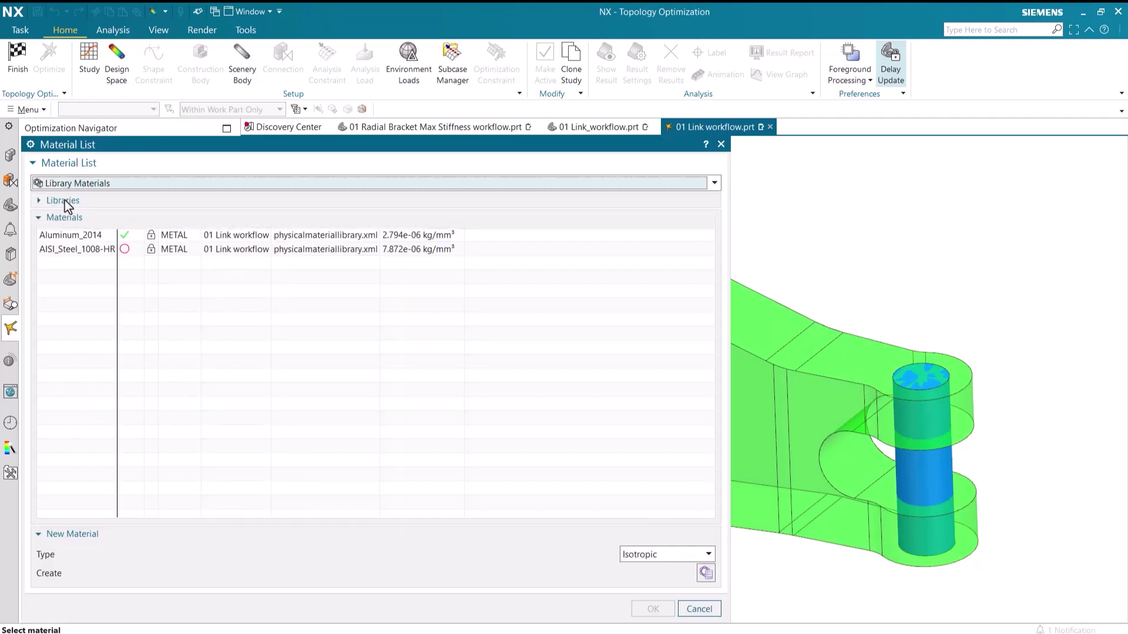
click(120, 394)
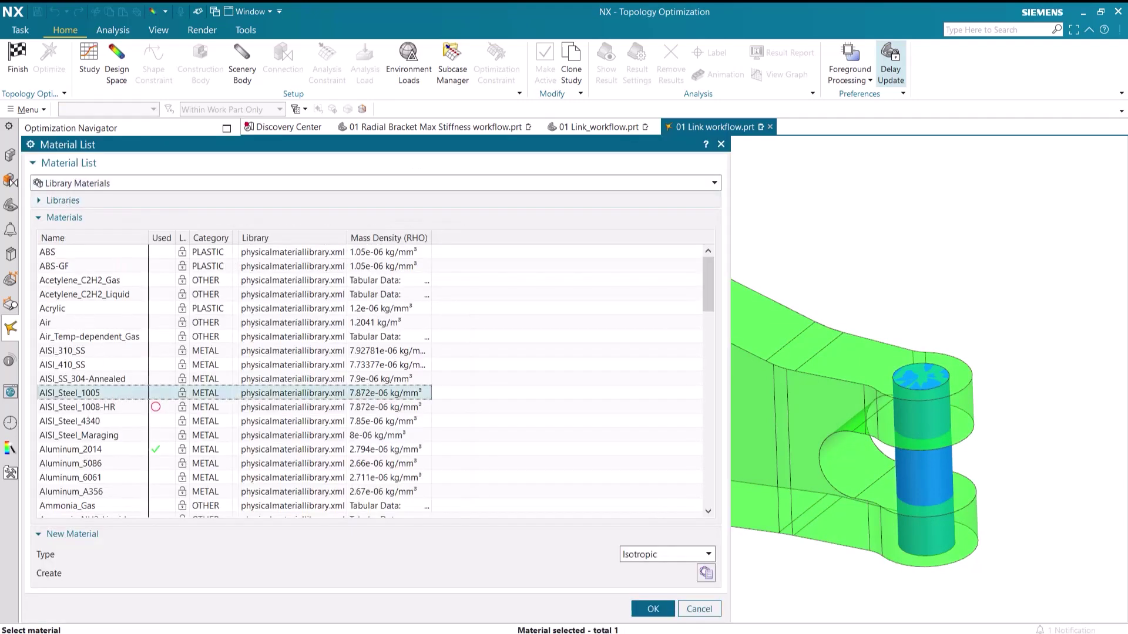
click(652, 609)
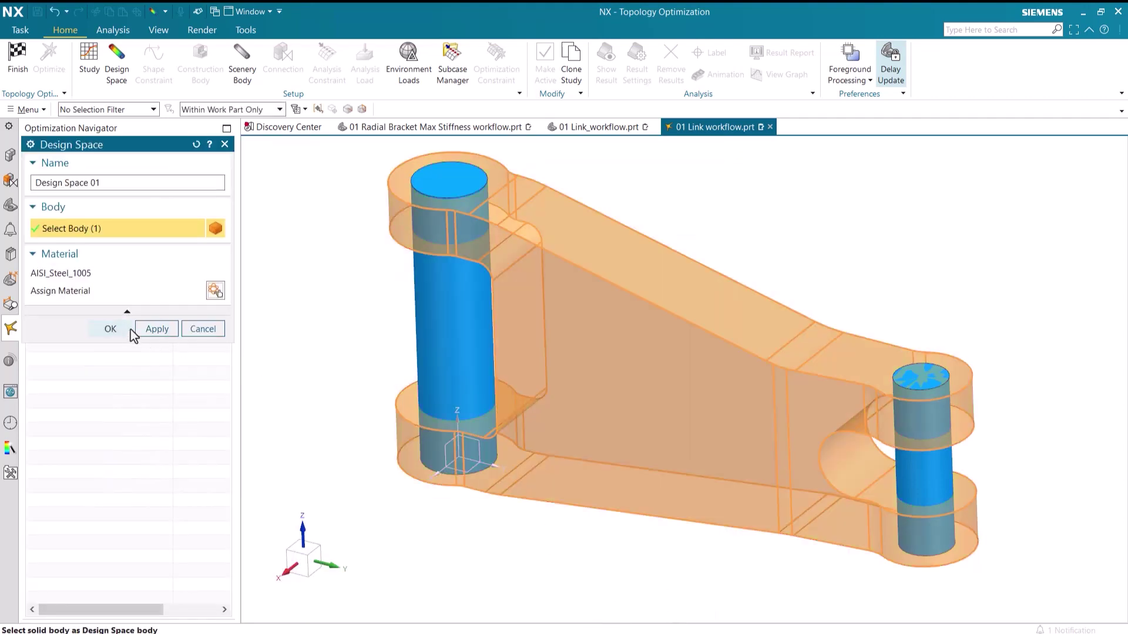
click(126, 328)
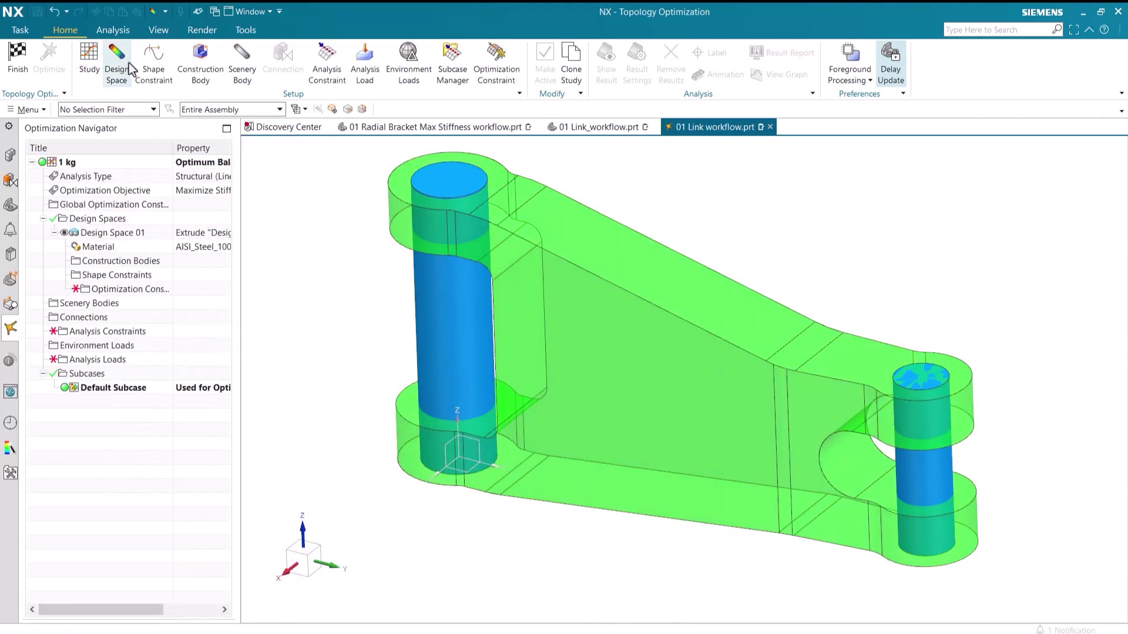
Add a Planar Symmetry shape constraint using the link's sloped face
middle_drag(322, 254, 365, 307)
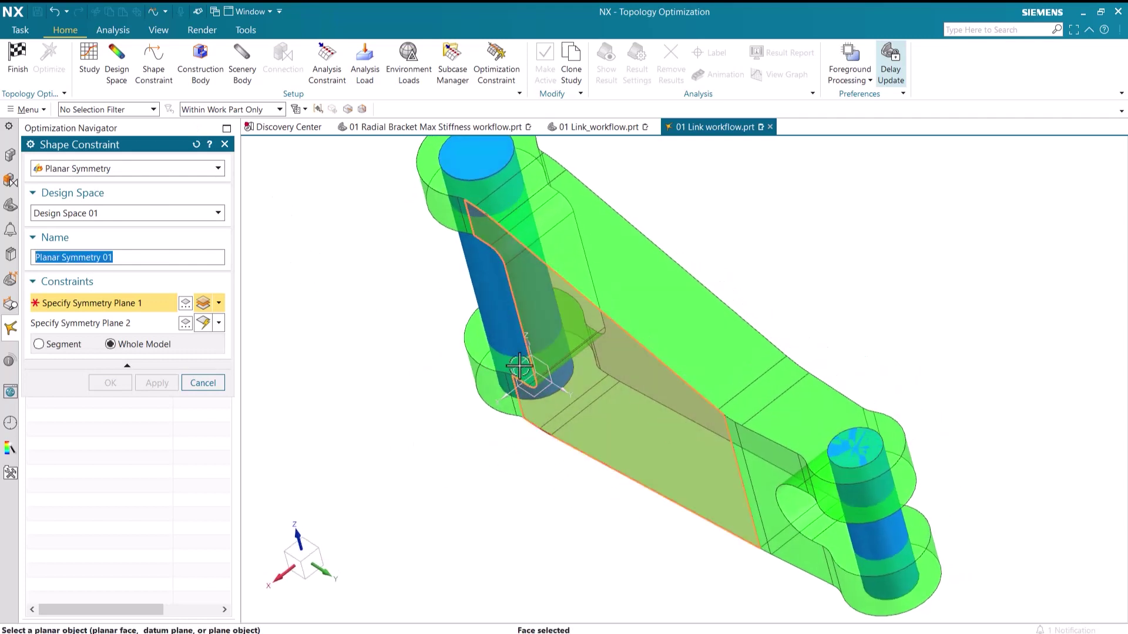
middle_drag(676, 434, 505, 355)
click(705, 329)
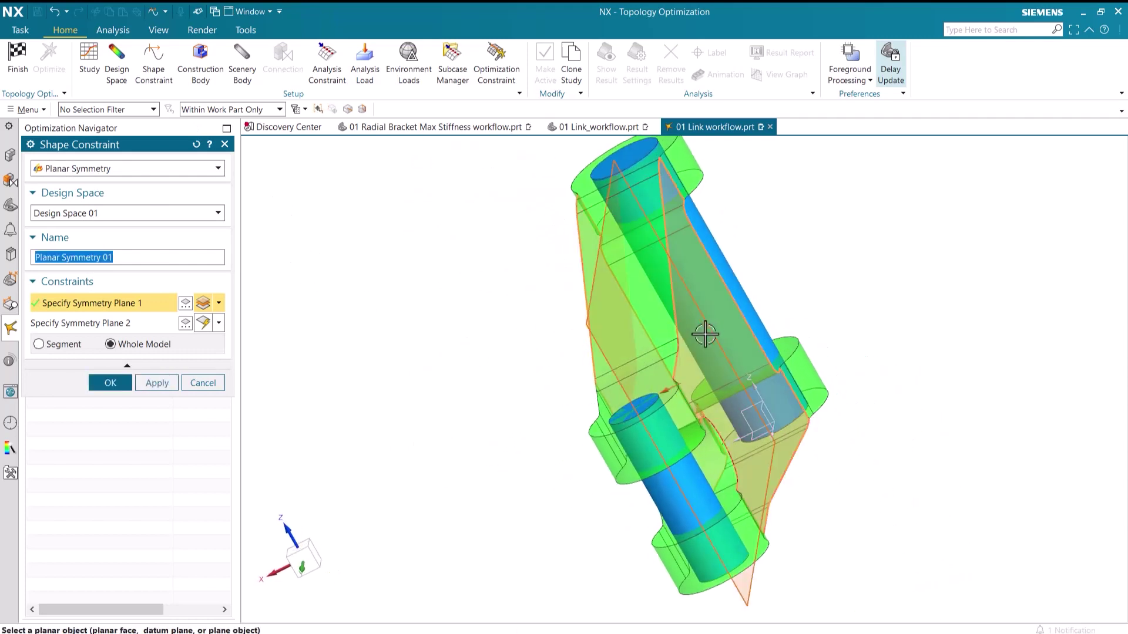
middle_drag(632, 371, 482, 367)
click(110, 383)
Keep both pin cylinders as a construction body group shelled at 8 mm
click(200, 59)
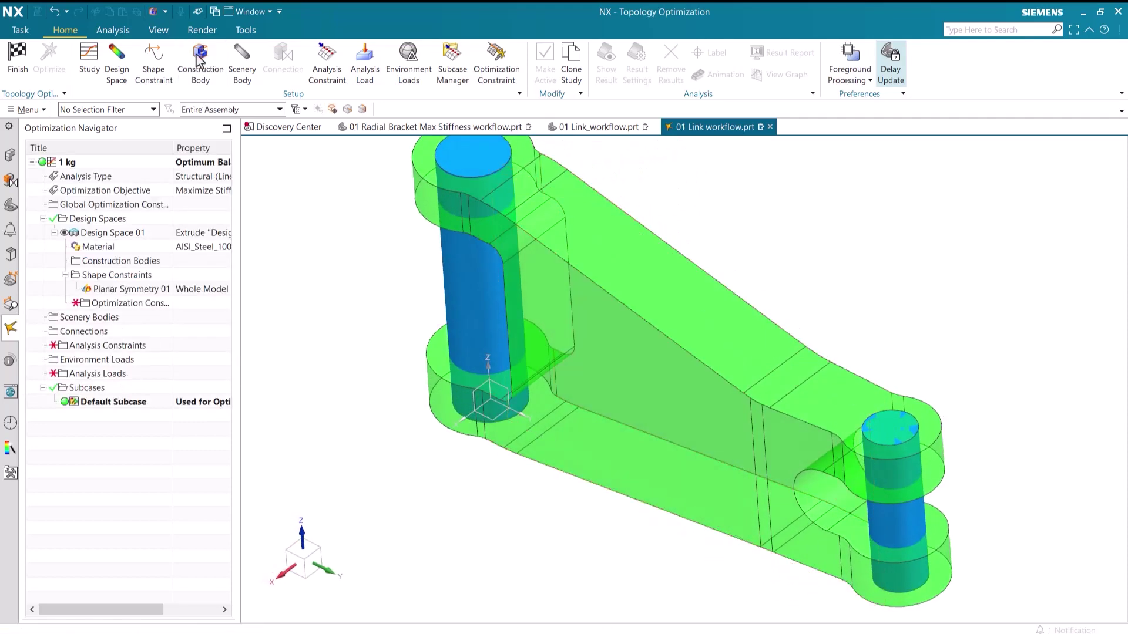
click(471, 323)
click(901, 532)
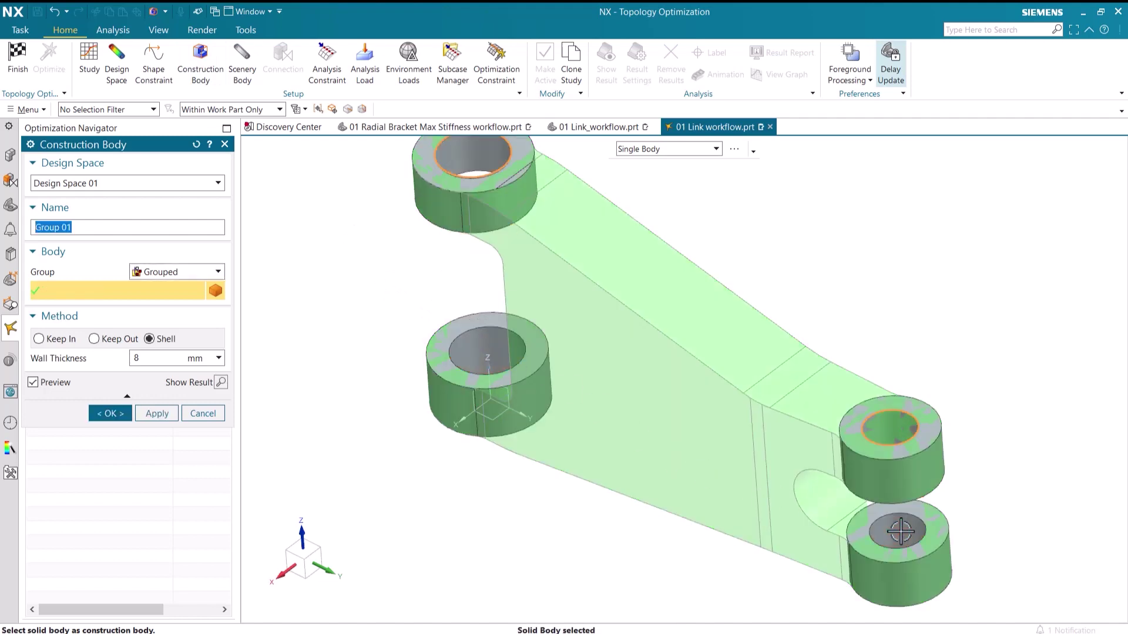
click(115, 418)
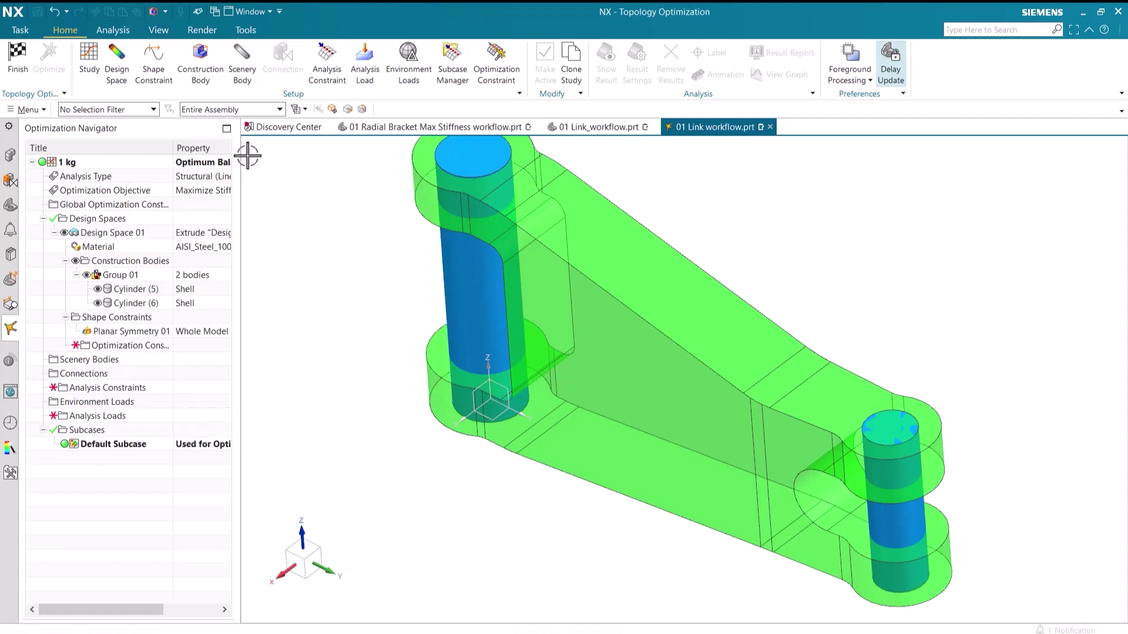
Fix the left pin's cylindrical face with a Fixed constraint
click(326, 67)
middle_drag(364, 242, 392, 259)
click(411, 287)
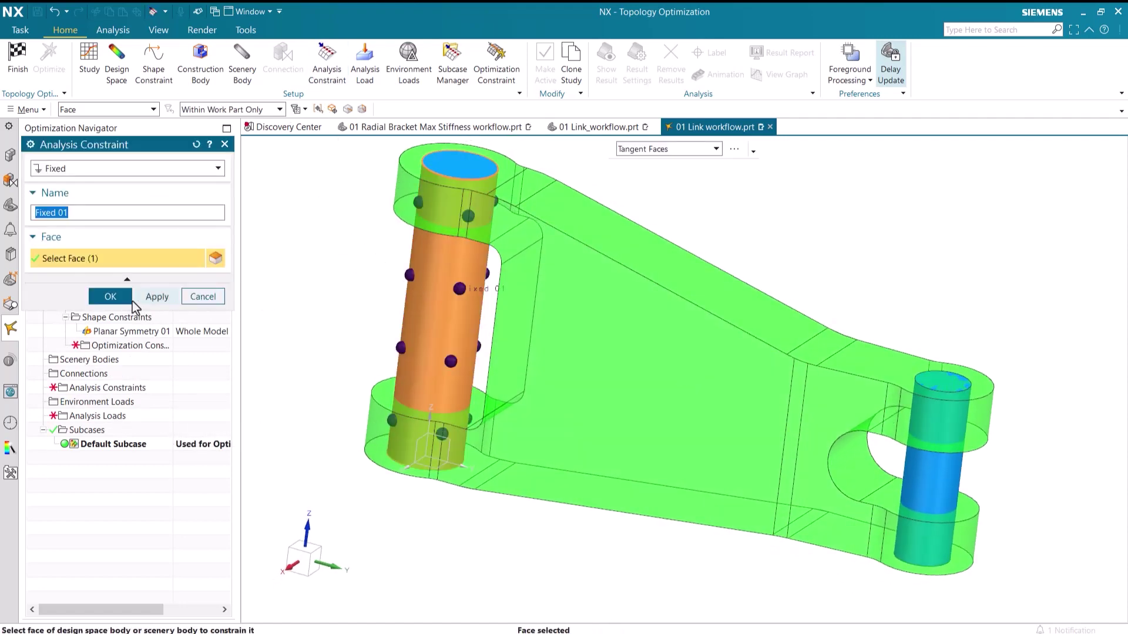
click(130, 299)
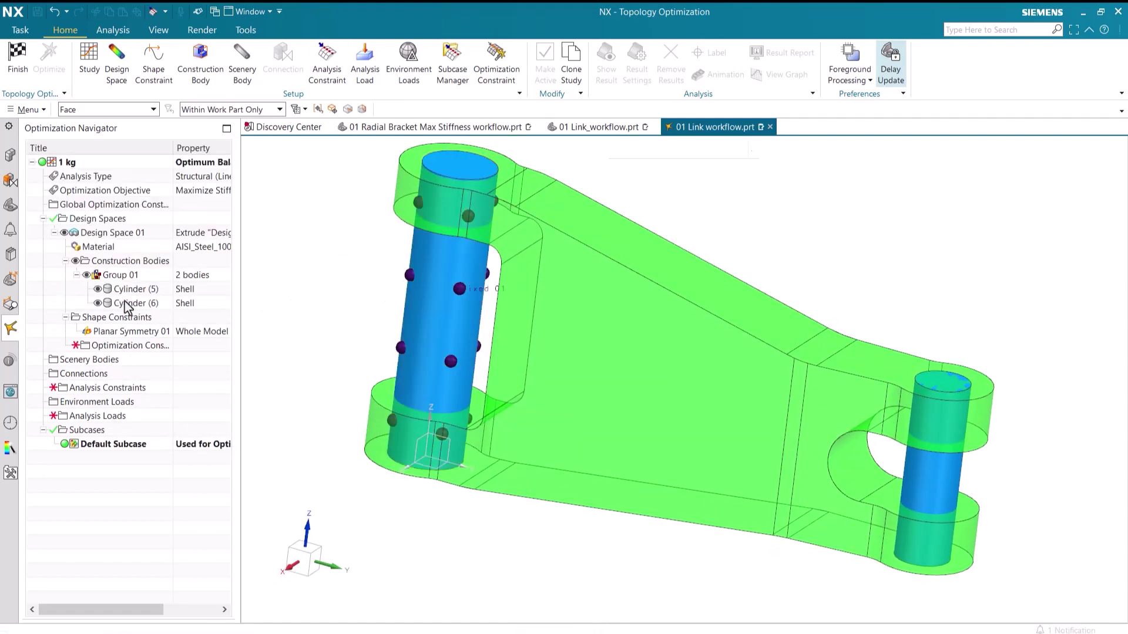
Apply a 10000 N force on the right pin face along the pin's Z axis
click(372, 56)
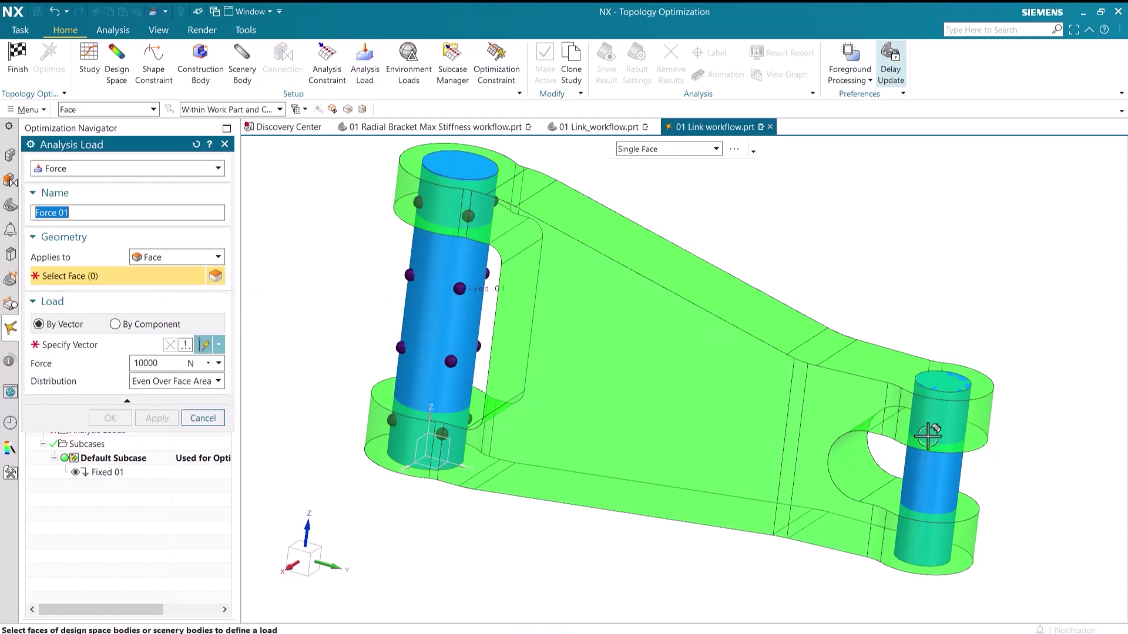
click(937, 461)
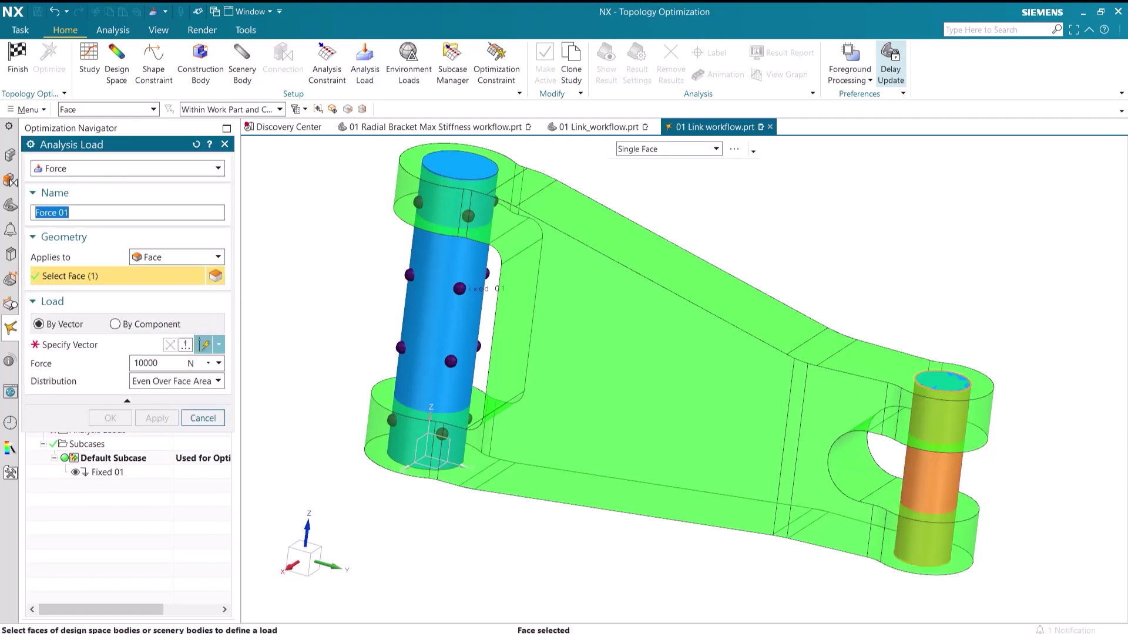
click(78, 351)
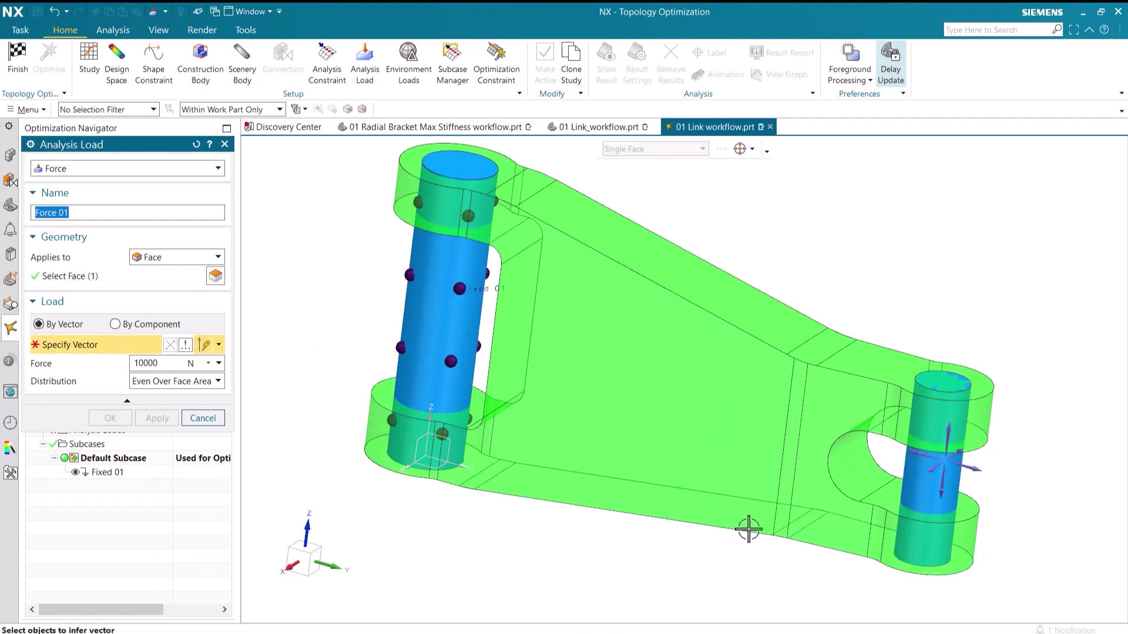
click(950, 505)
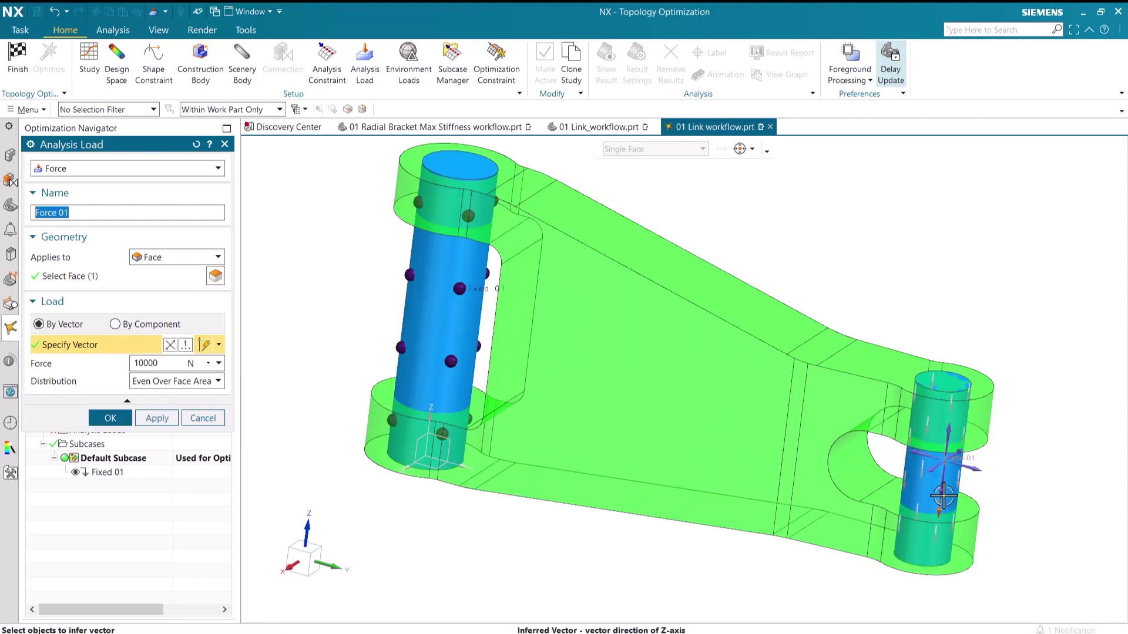
click(159, 418)
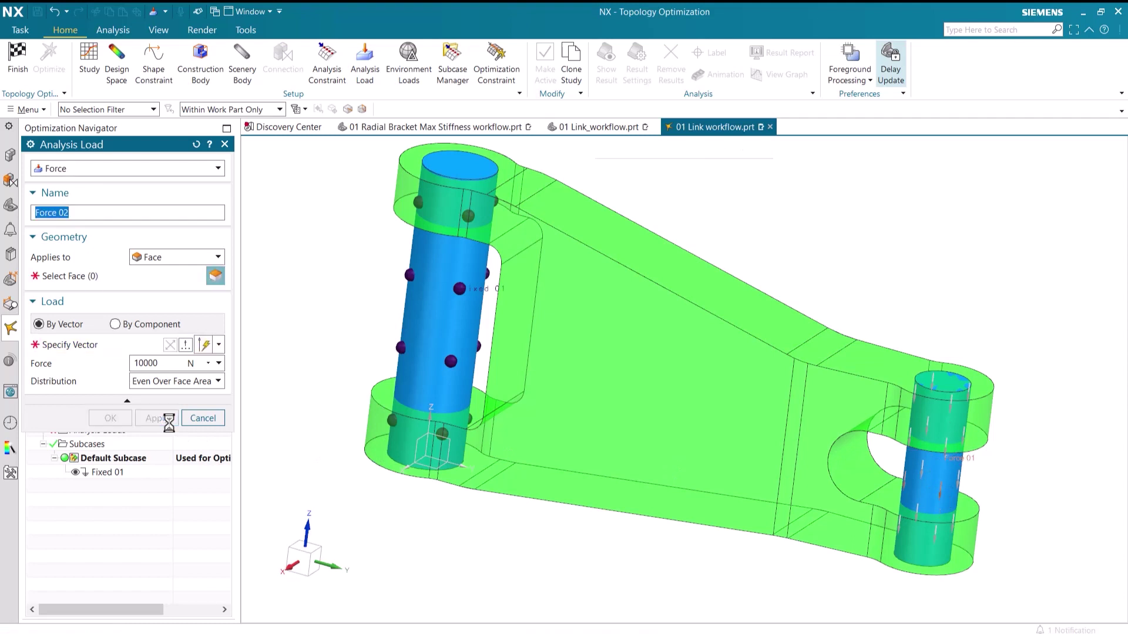
Add a 10000 N, 120° bearing load on the right pin face directed along Y
click(132, 175)
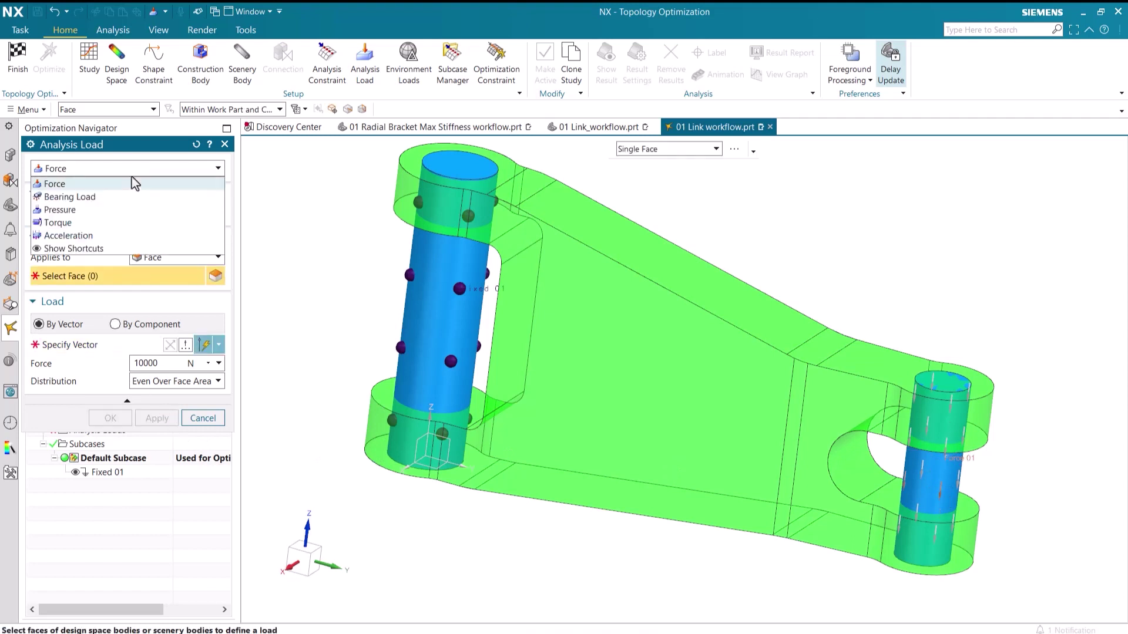
click(114, 199)
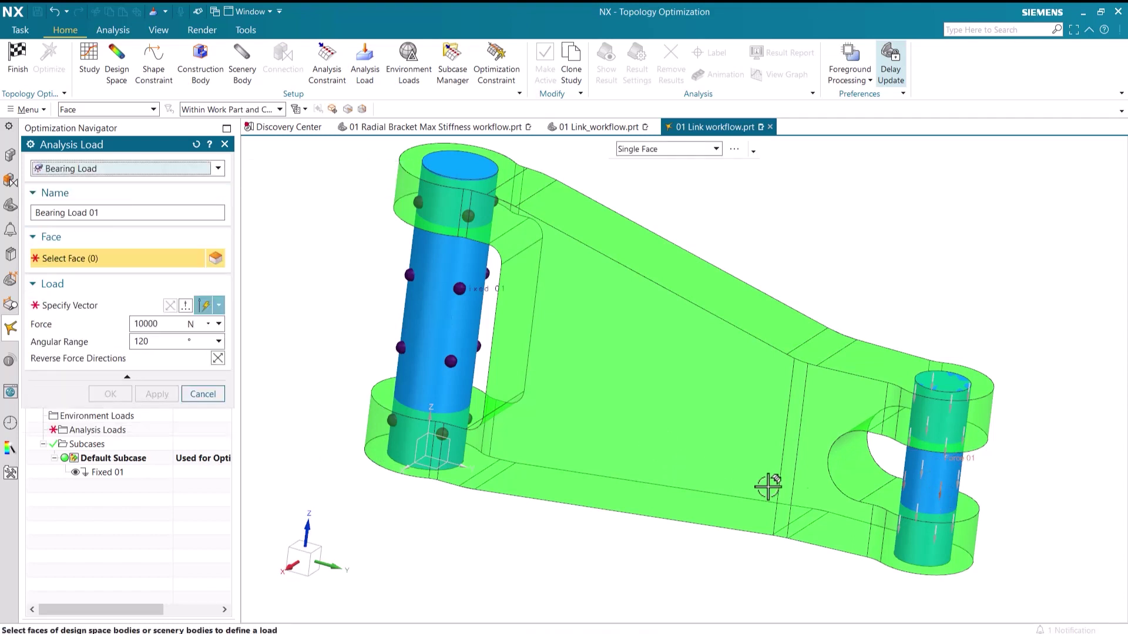
click(927, 478)
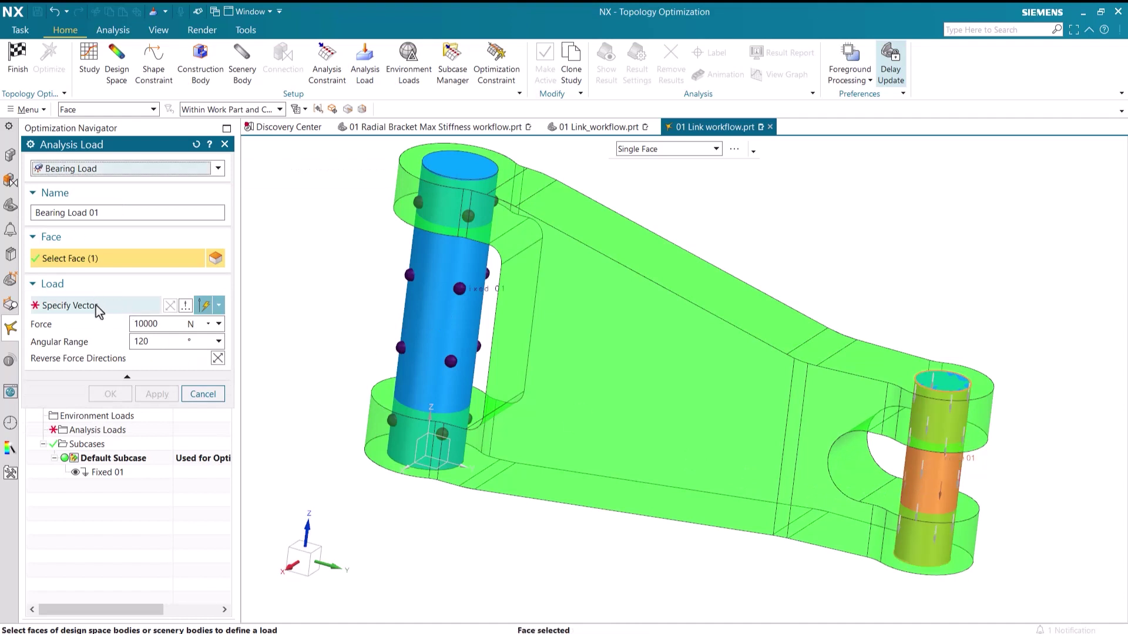
click(100, 307)
click(973, 465)
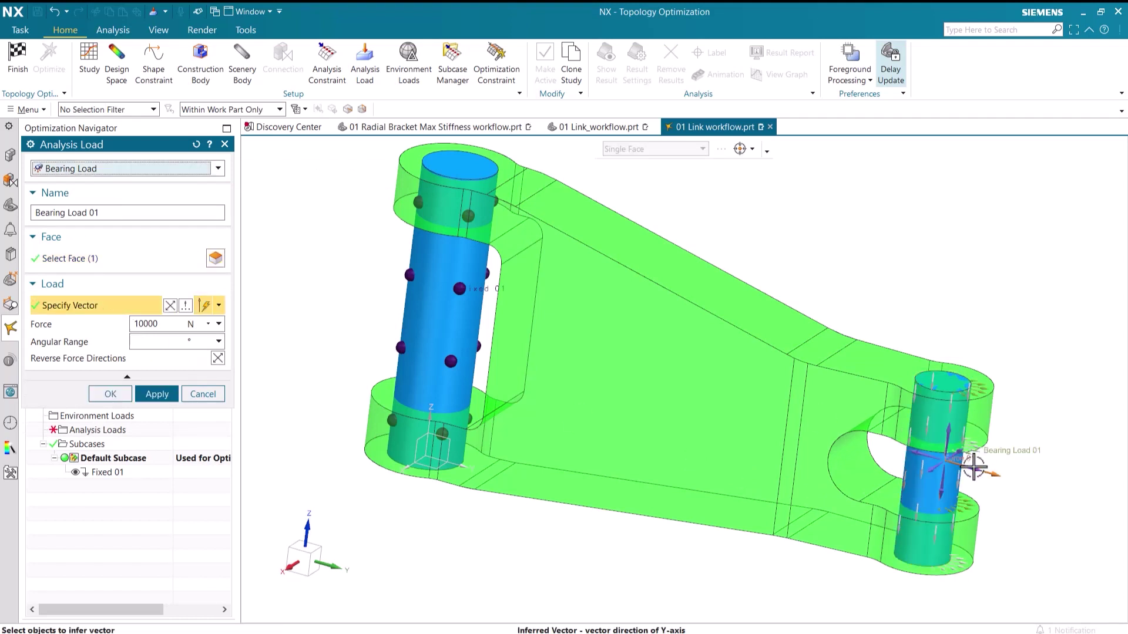
click(110, 393)
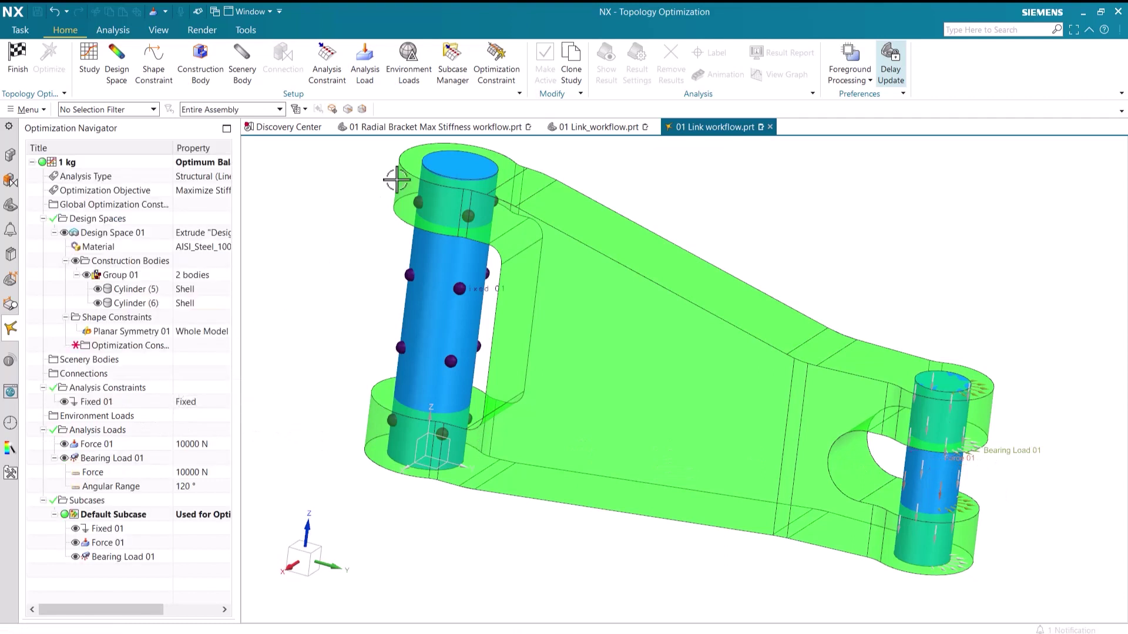
Add a 1 kg Max Mass Limit constraint and run the optimization
click(496, 79)
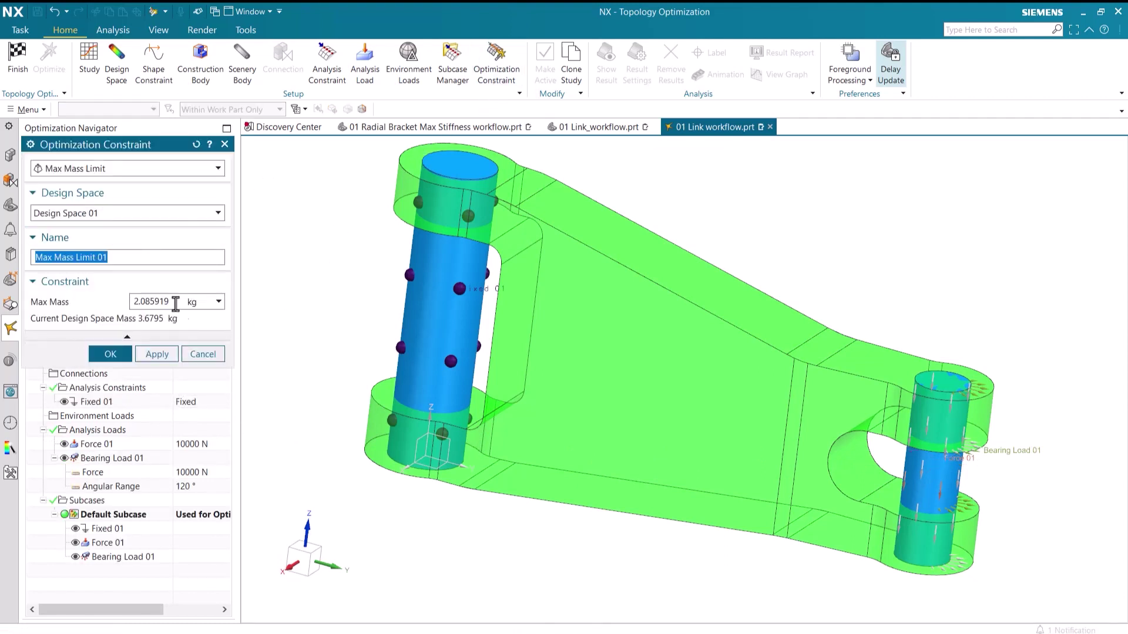
click(176, 303)
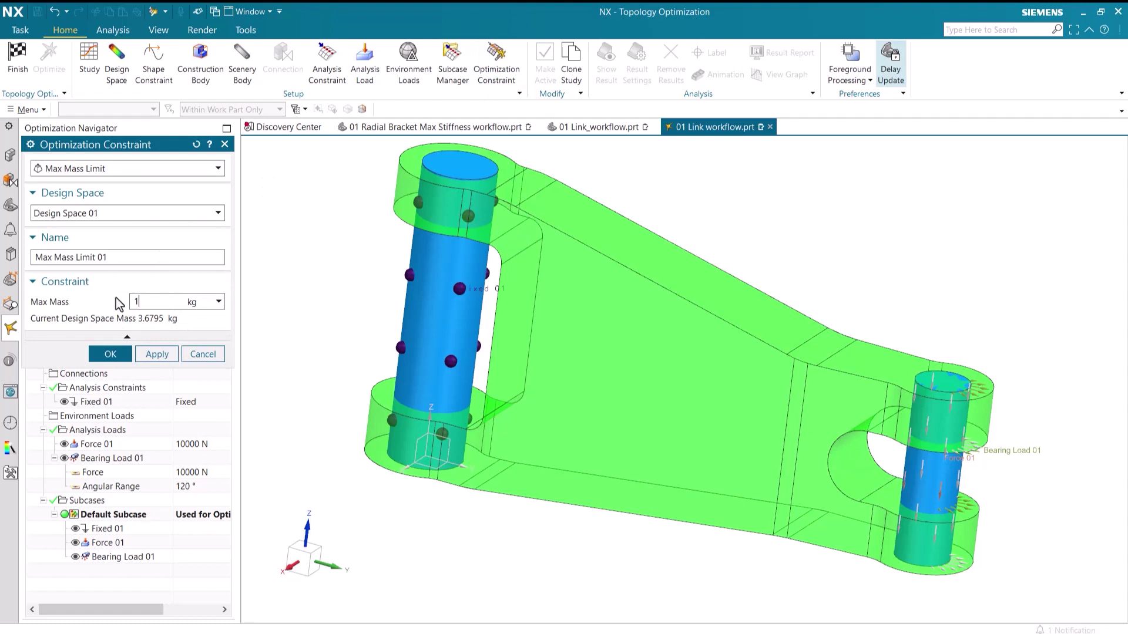
text(1)
click(123, 351)
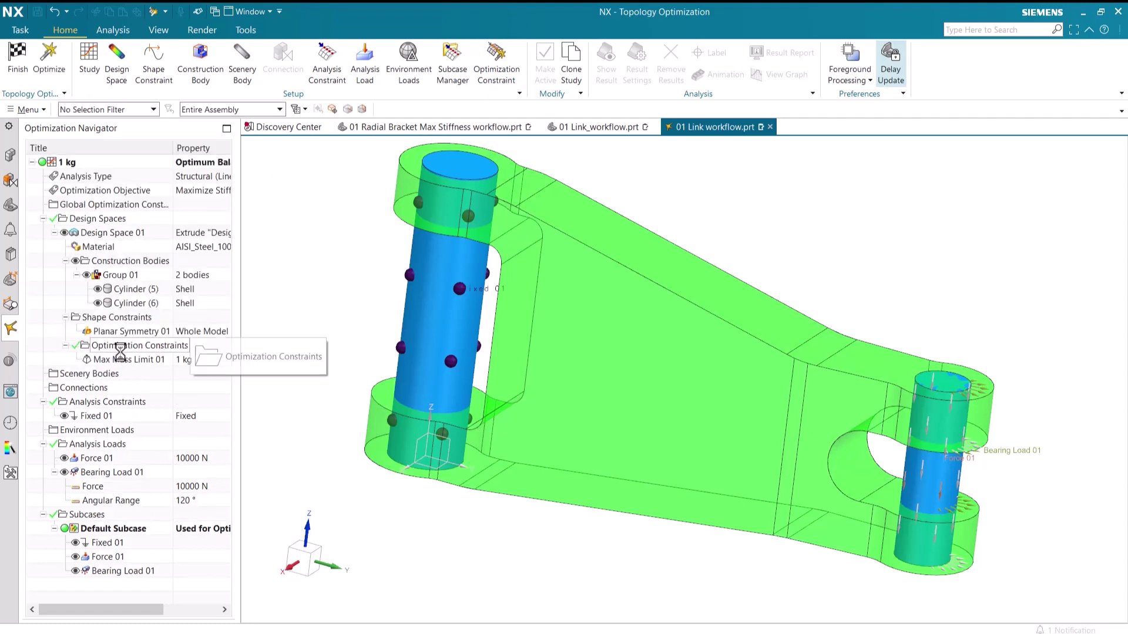
click(67, 65)
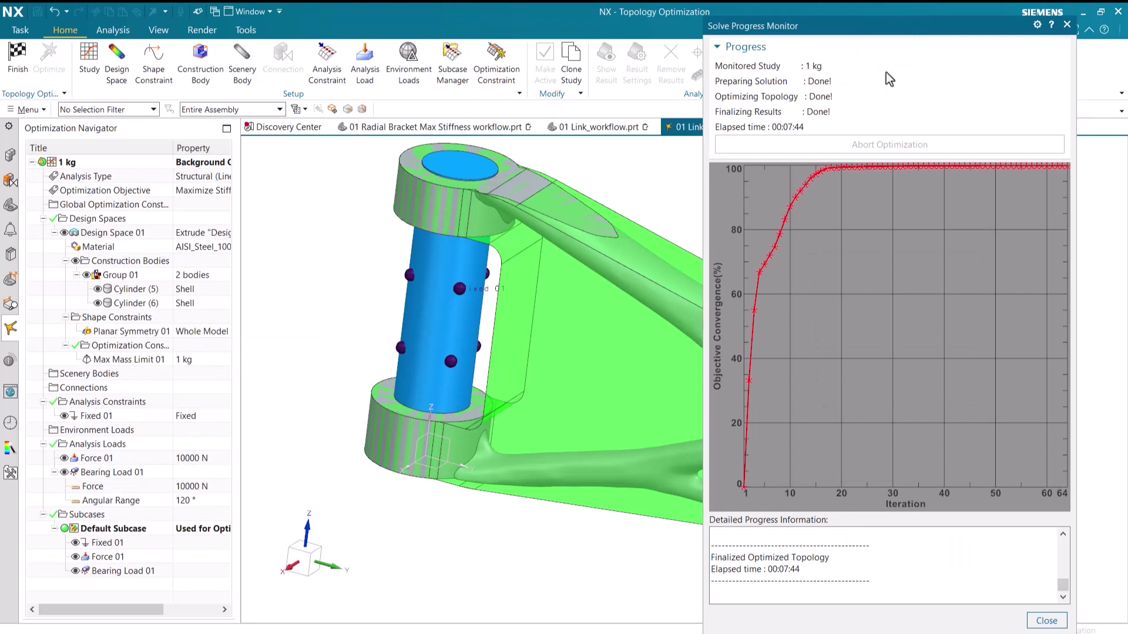
click(1067, 24)
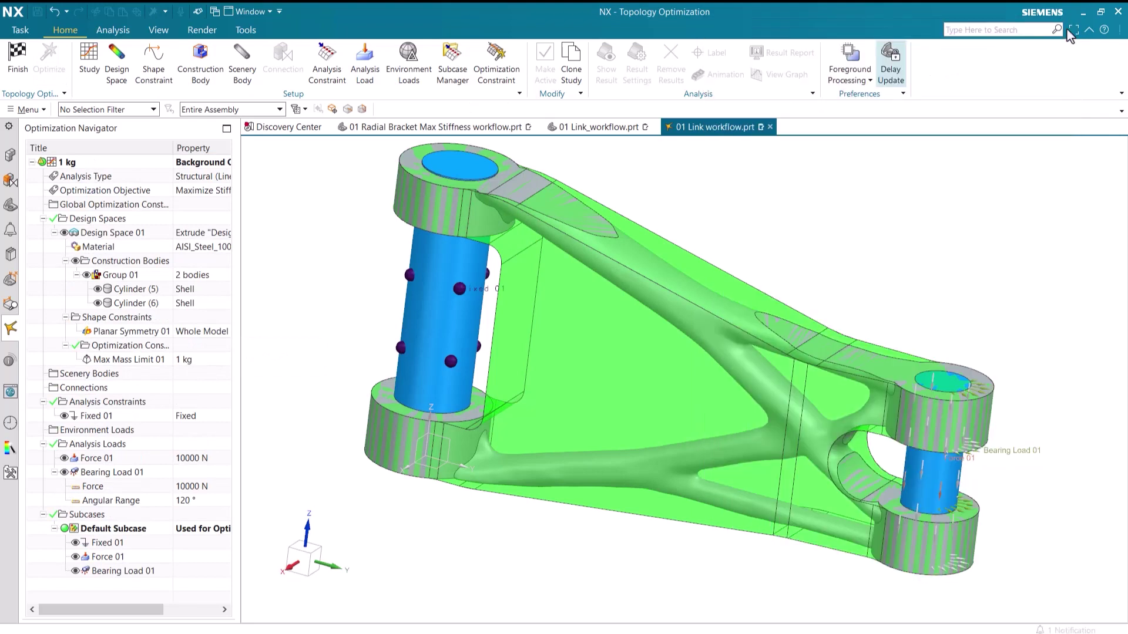
Show the 0.521 mm displacement result, then the Von-Mises stress contour peaking at 248.61 MPa
click(637, 69)
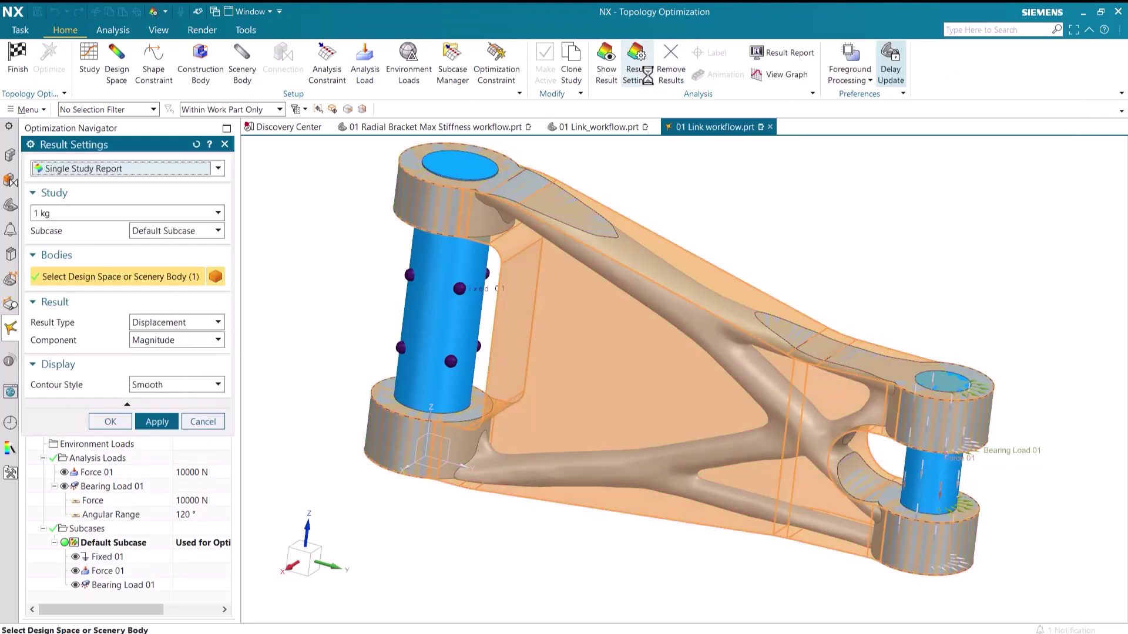
click(166, 422)
middle_drag(428, 341, 400, 355)
click(217, 322)
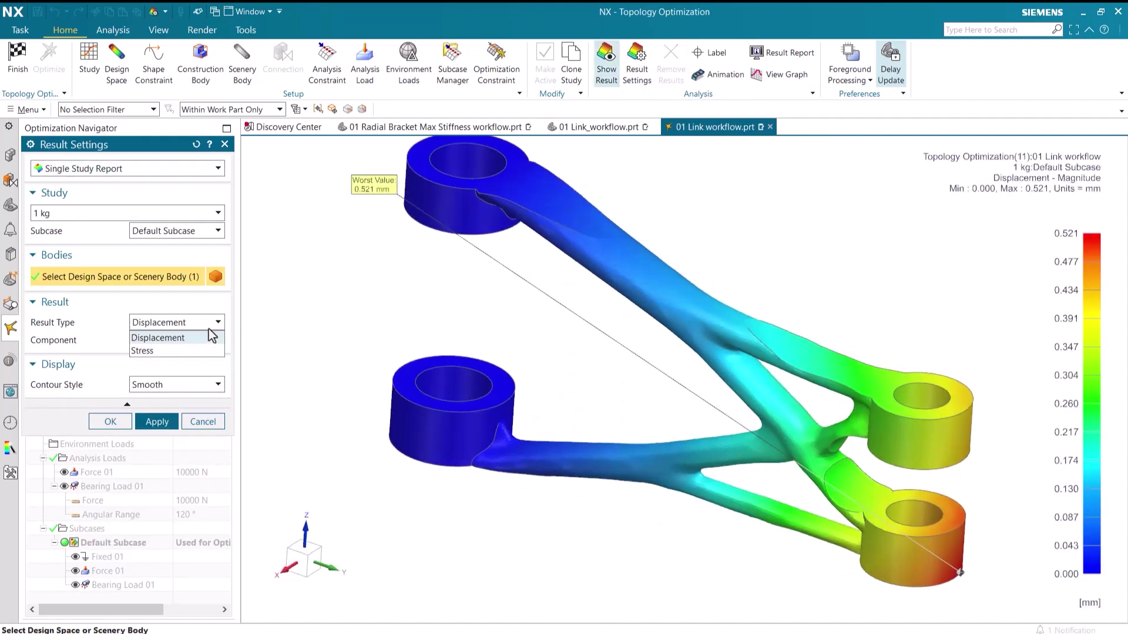
click(172, 351)
click(159, 422)
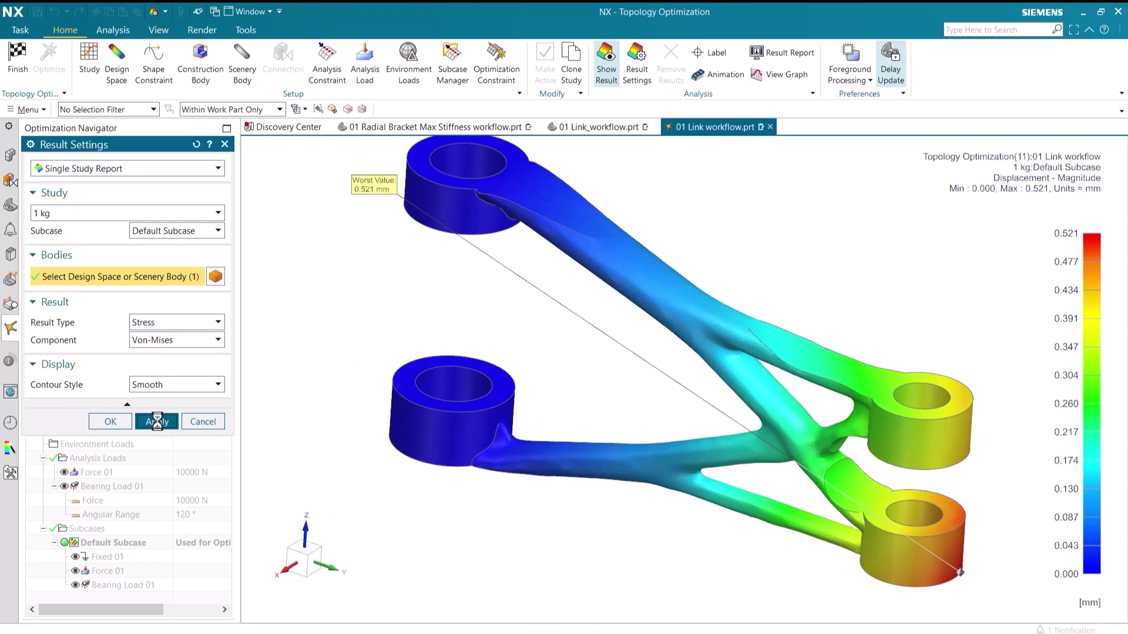
Hide the result contour and clone the 1 kg study
click(225, 150)
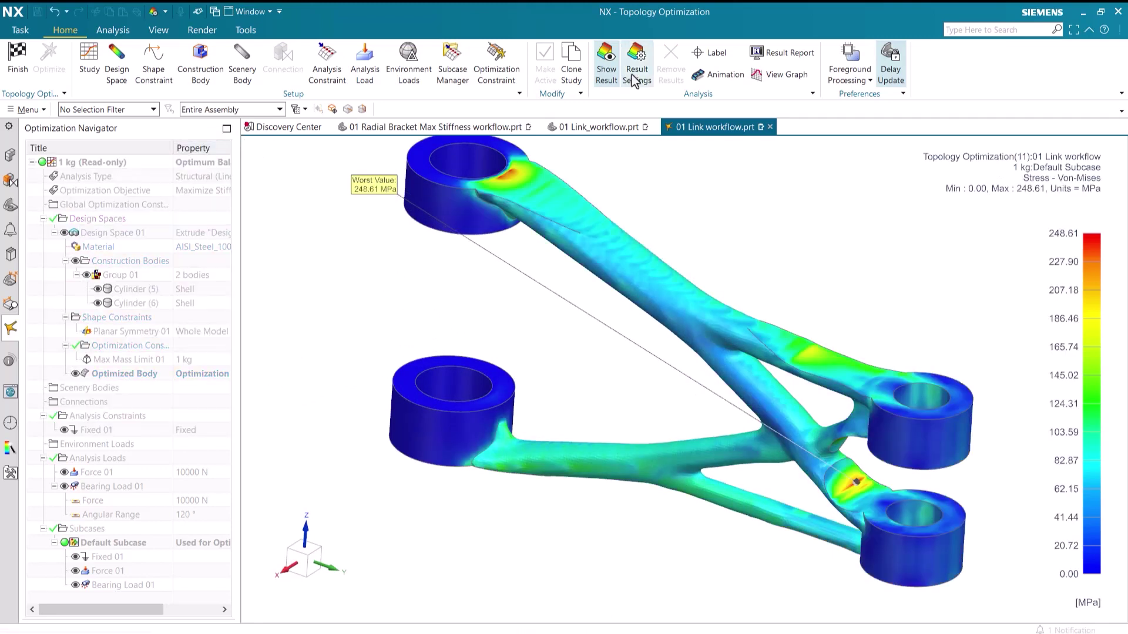
click(605, 74)
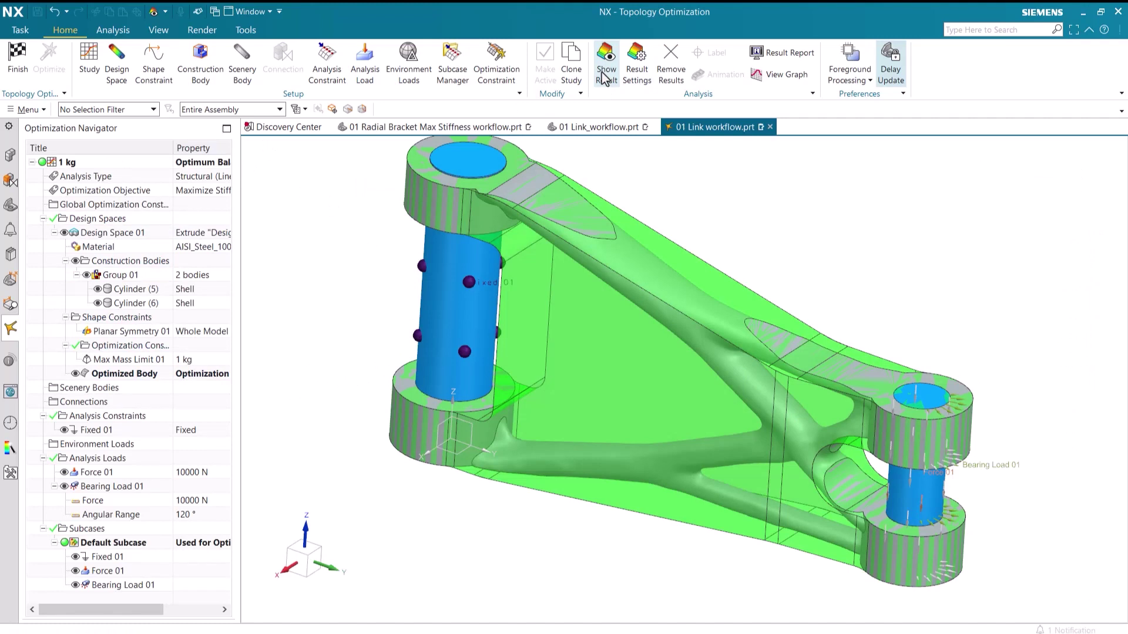
right_click(93, 166)
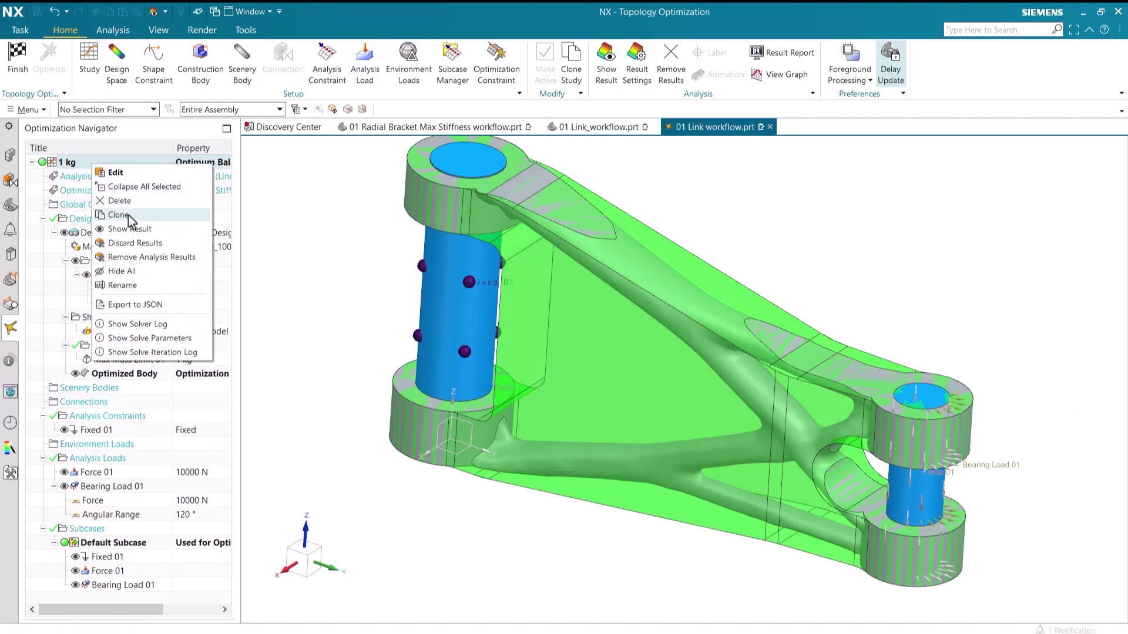
click(118, 215)
Rename the cloned study to '0.8 kg' with solution balance shifted toward Accuracy
scroll(91, 488, down, 4)
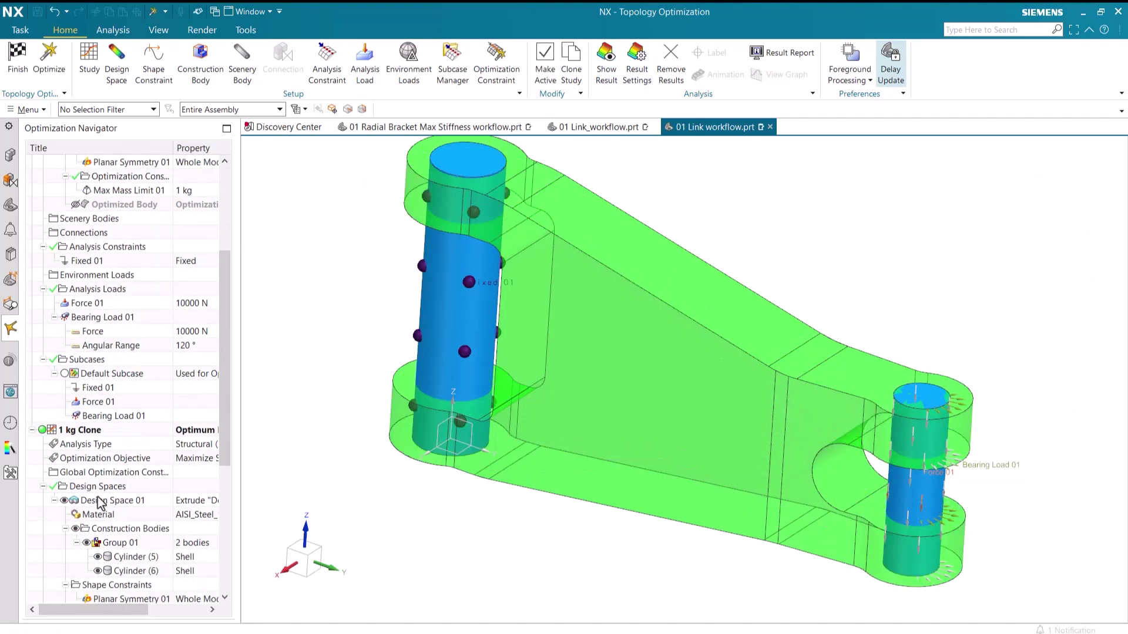
double_click(80, 432)
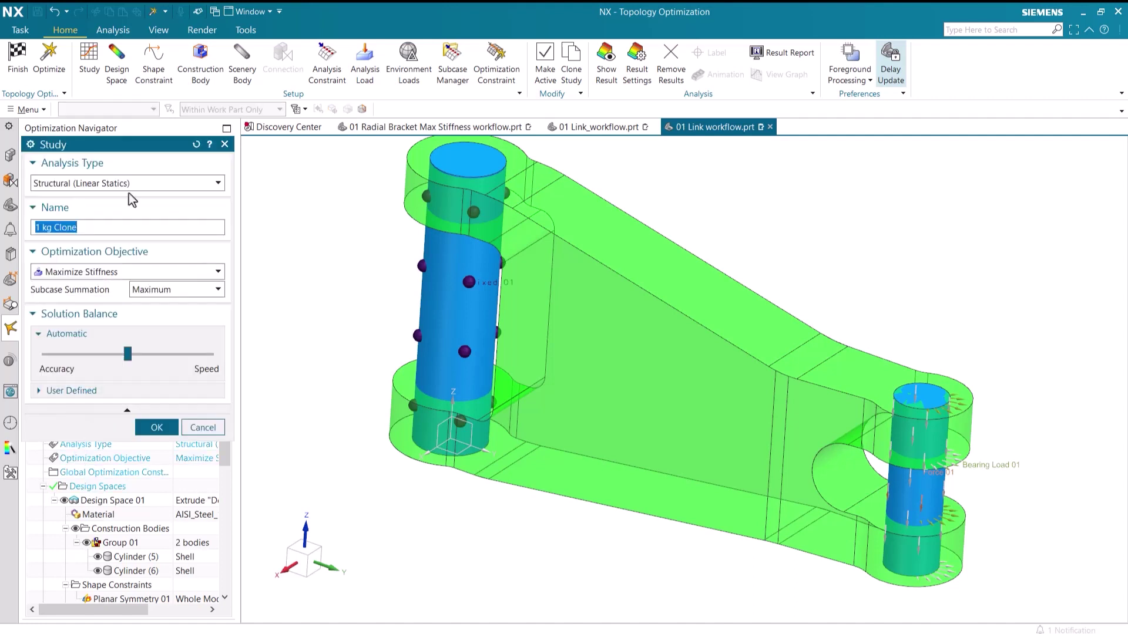
text(0.8 kg)
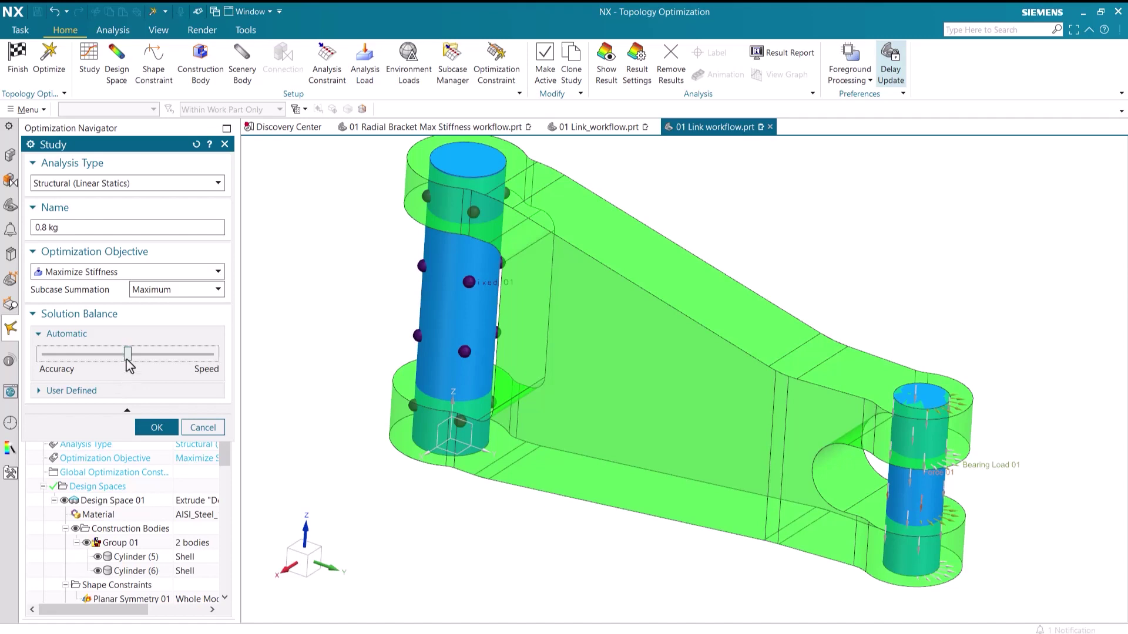
drag(125, 356, 115, 361)
click(160, 426)
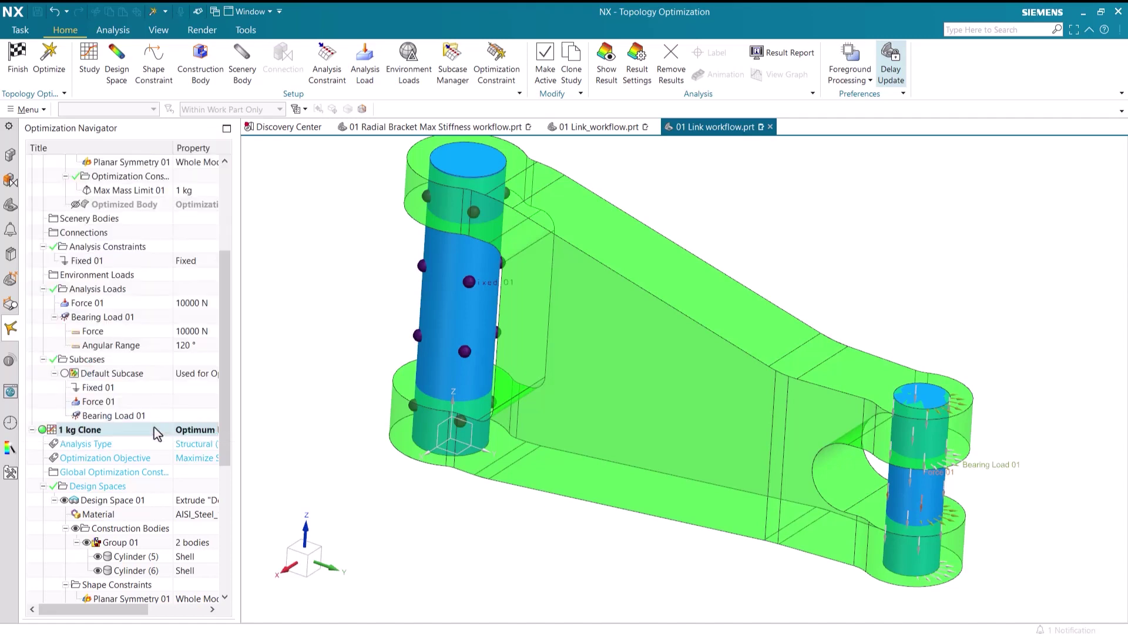
scroll(160, 467, down, 2)
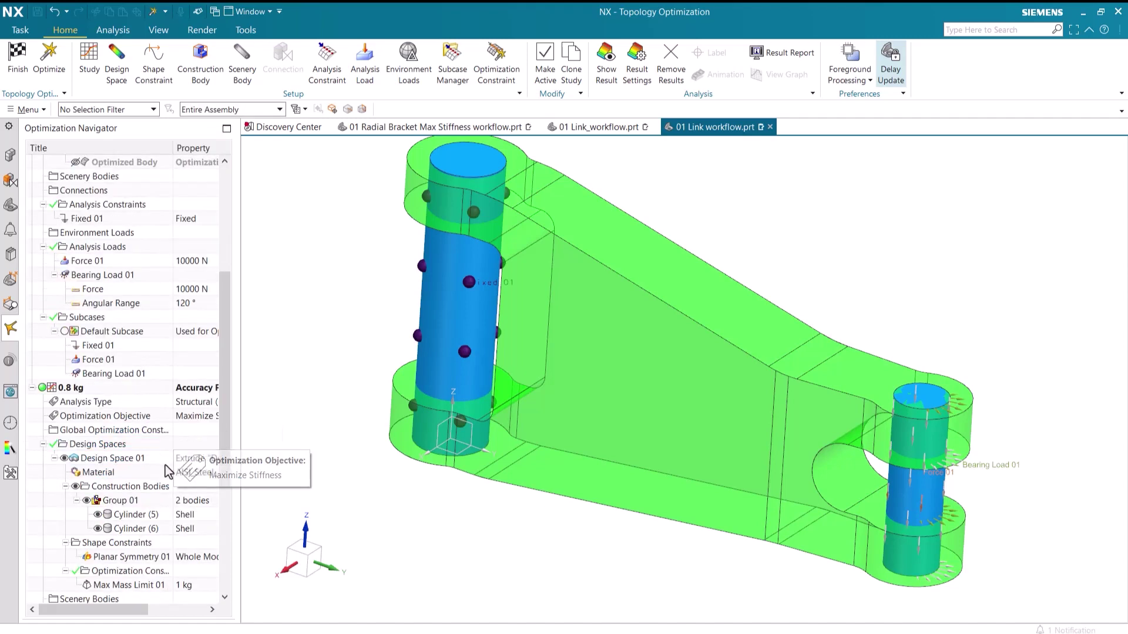
Lower the cloned study's Max Mass Limit to 0.8 kg and run its optimization
double_click(144, 542)
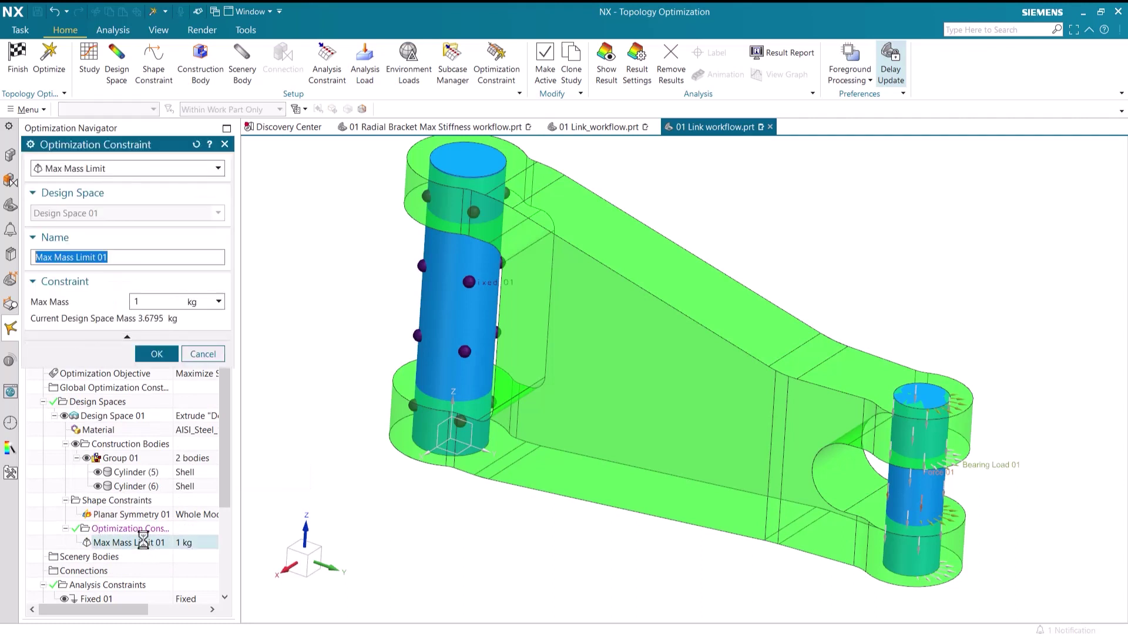
drag(148, 301, 118, 297)
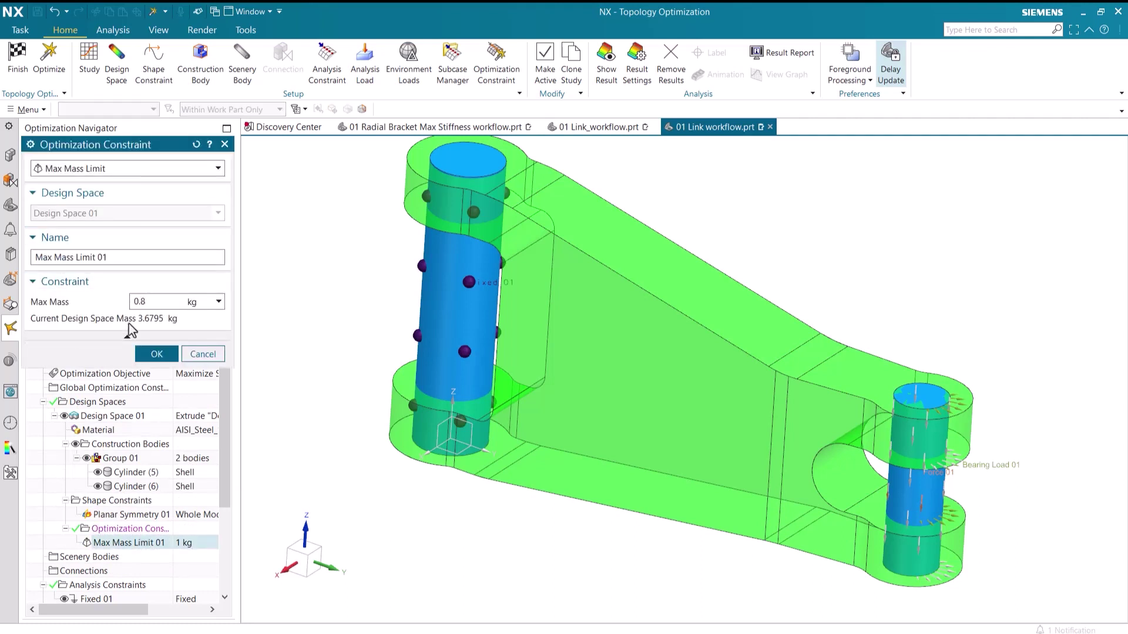
click(156, 354)
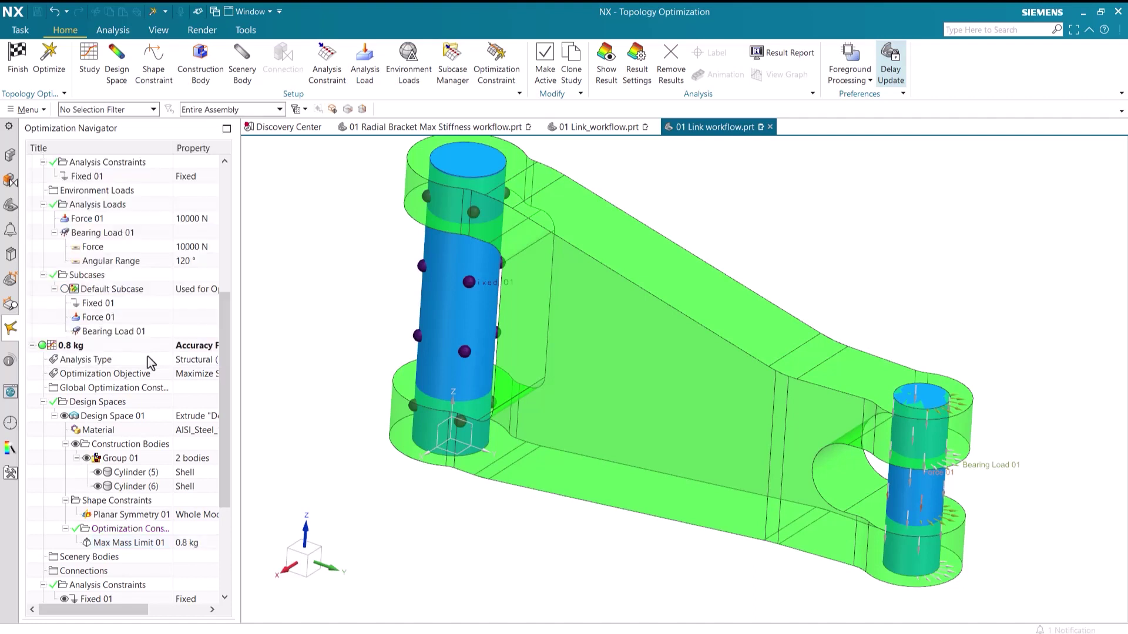
click(59, 79)
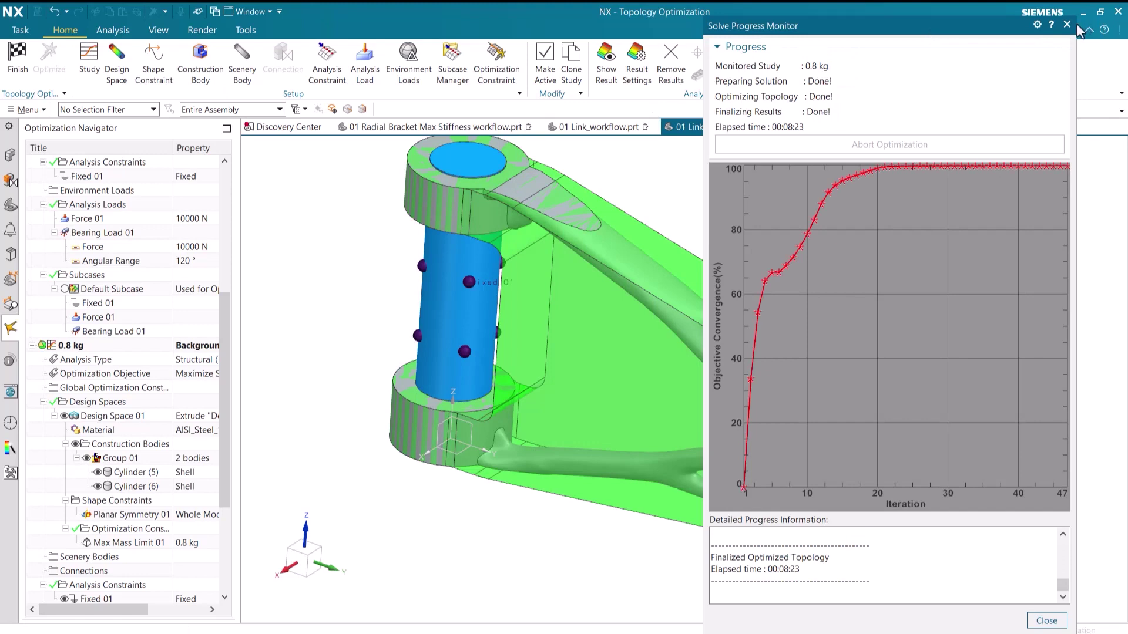
click(1069, 25)
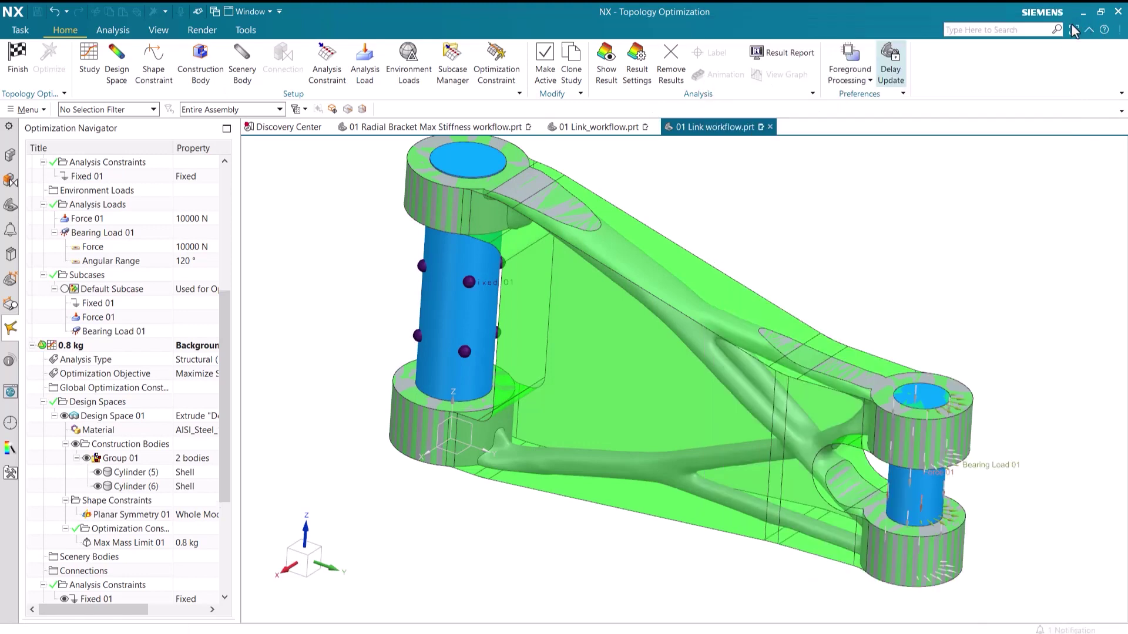
click(640, 75)
Show a Study Comparison of 0.8 kg versus 1 kg, then switch both views to von Mises stress
click(166, 168)
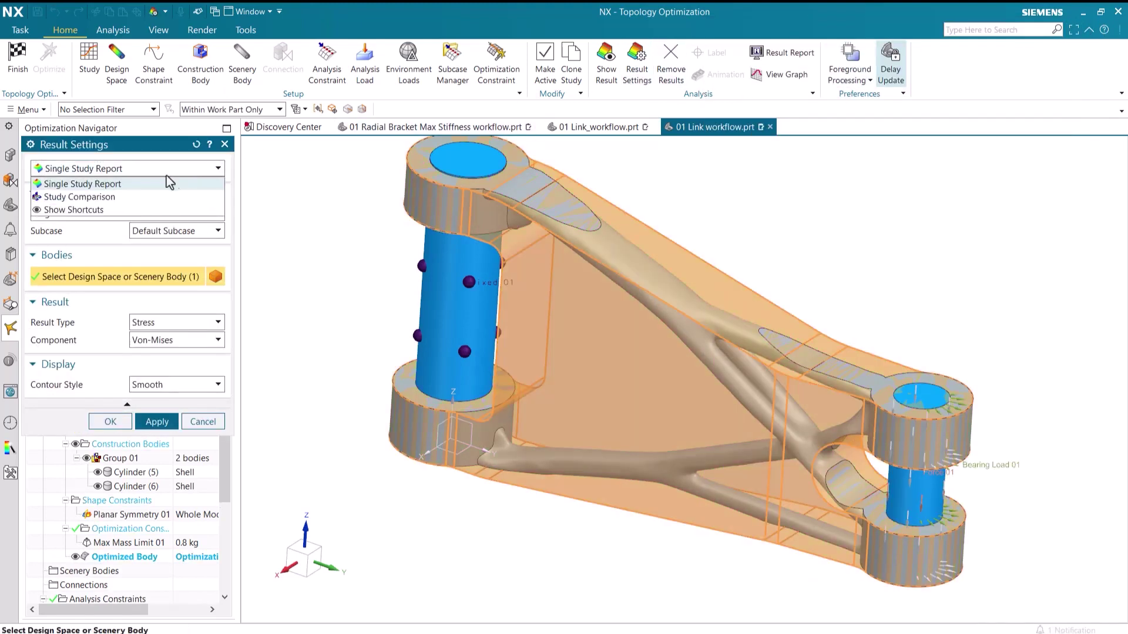
click(128, 196)
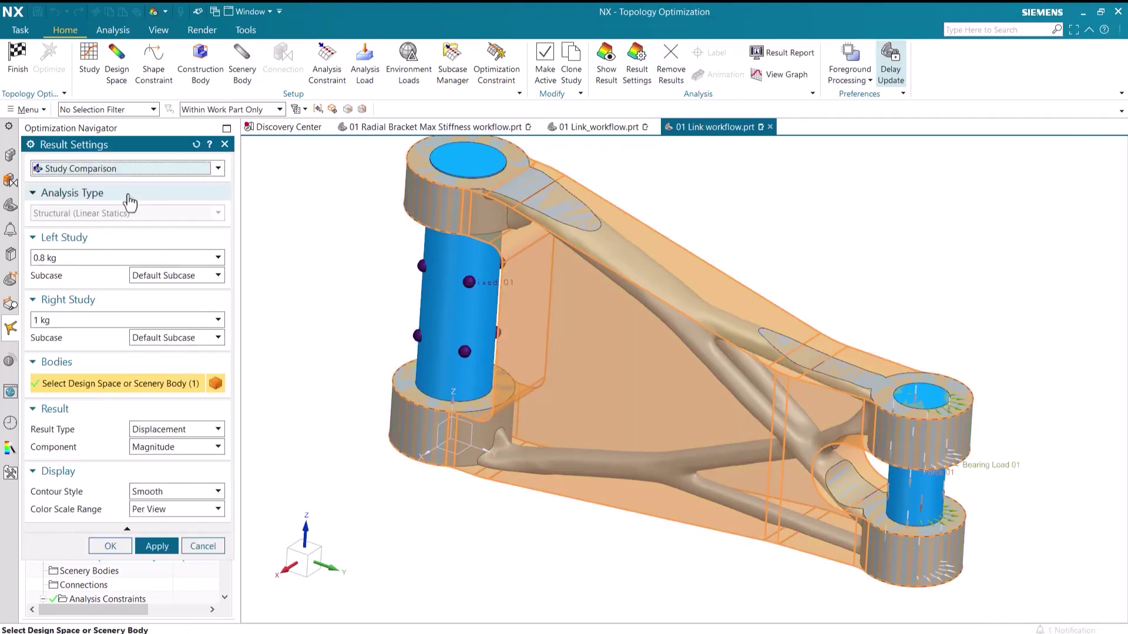
click(156, 545)
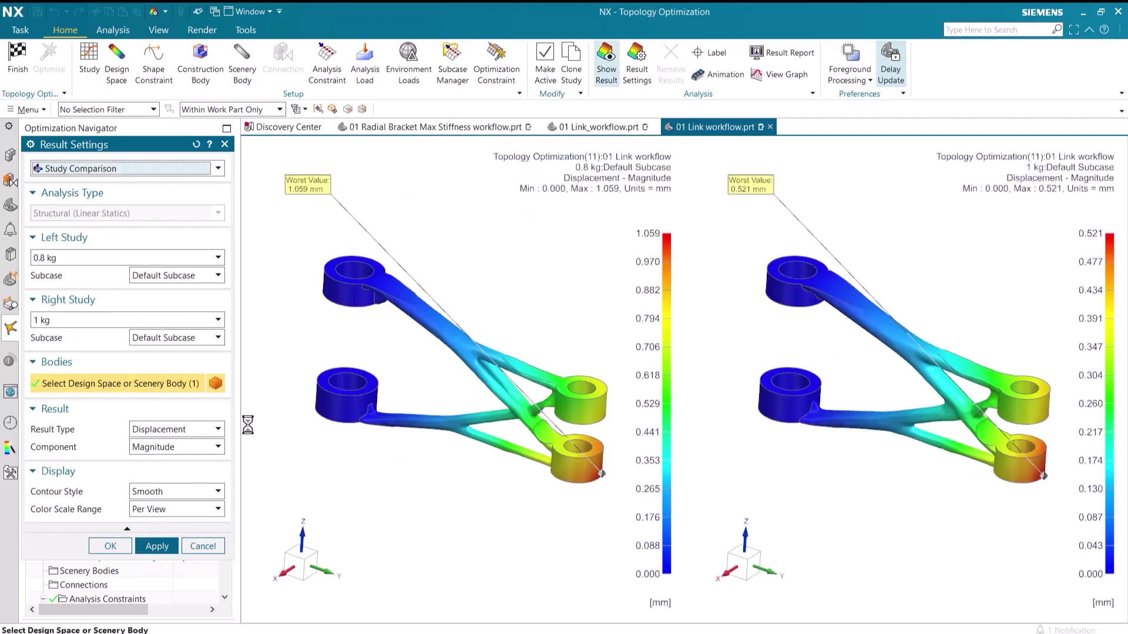
middle_drag(370, 336, 372, 333)
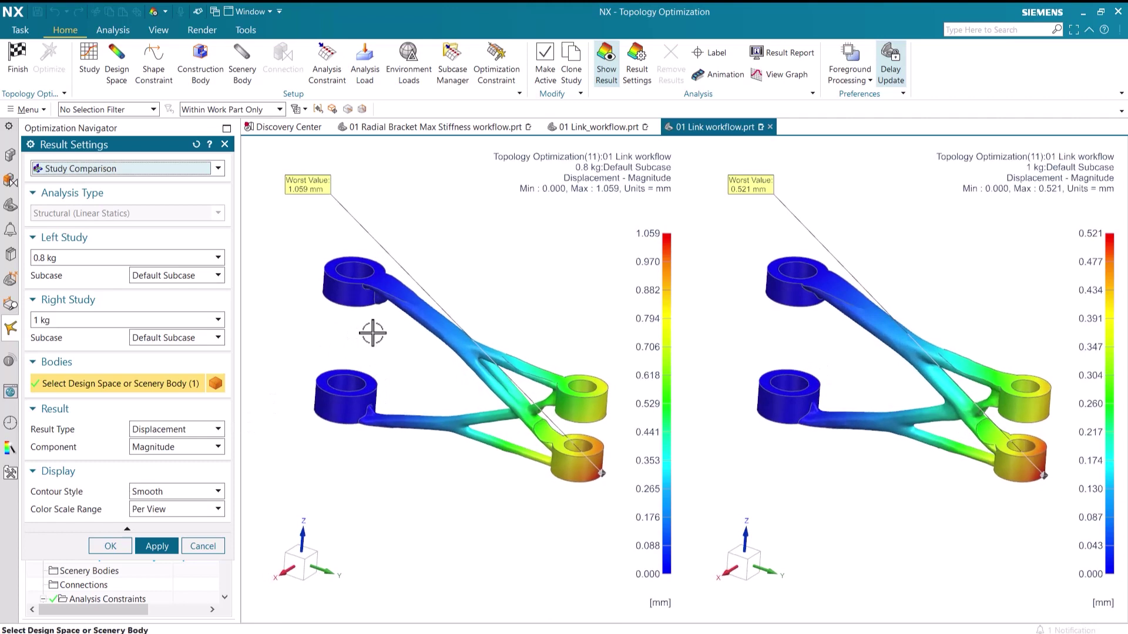
click(200, 430)
click(176, 458)
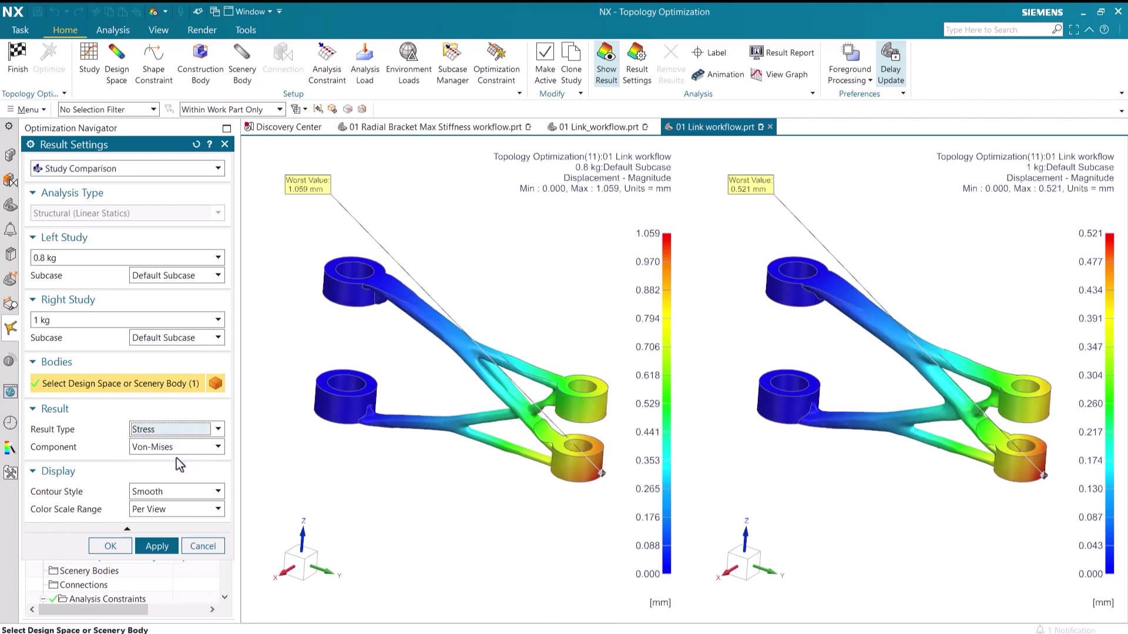
click(111, 546)
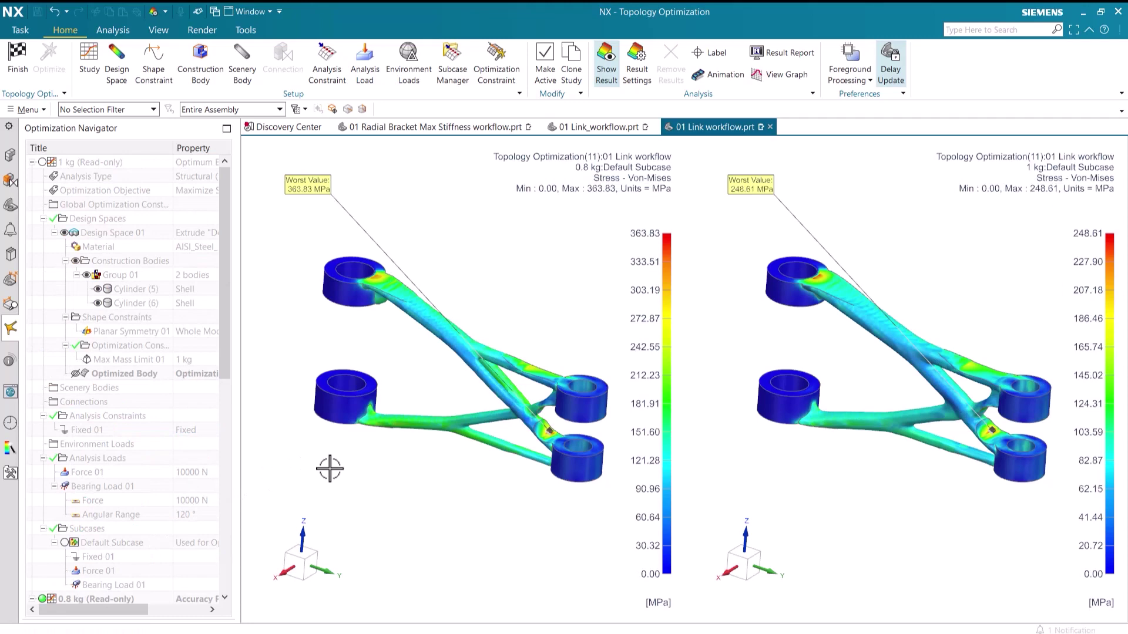
middle_drag(330, 468, 327, 465)
Turn off the results, collapse both study trees, and clone the 0.8 kg study
click(608, 70)
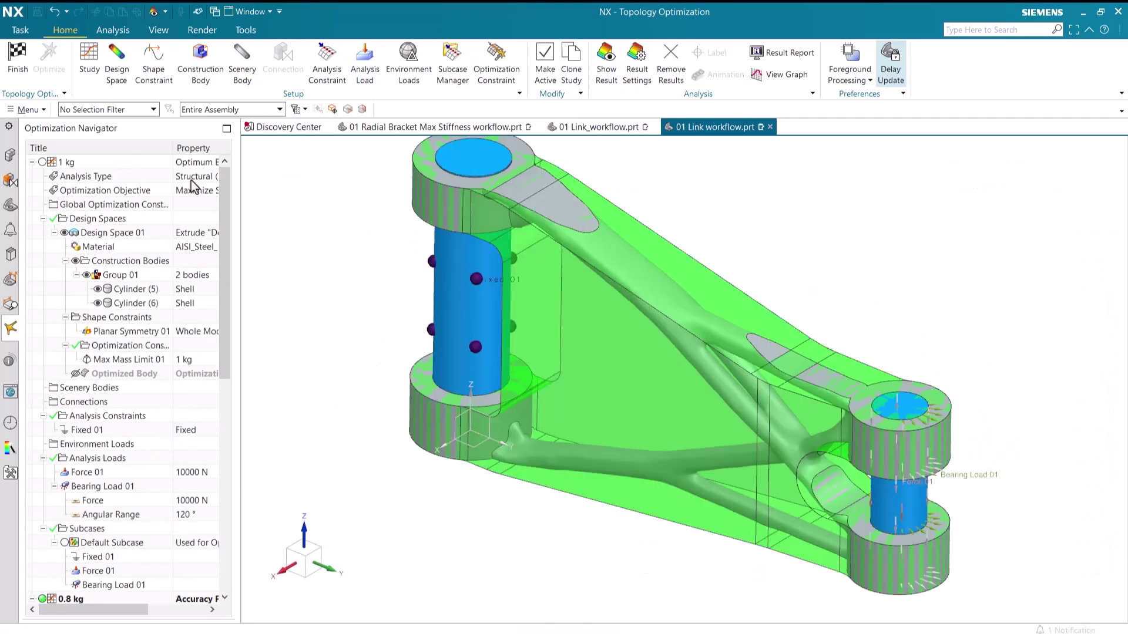
click(33, 163)
click(32, 176)
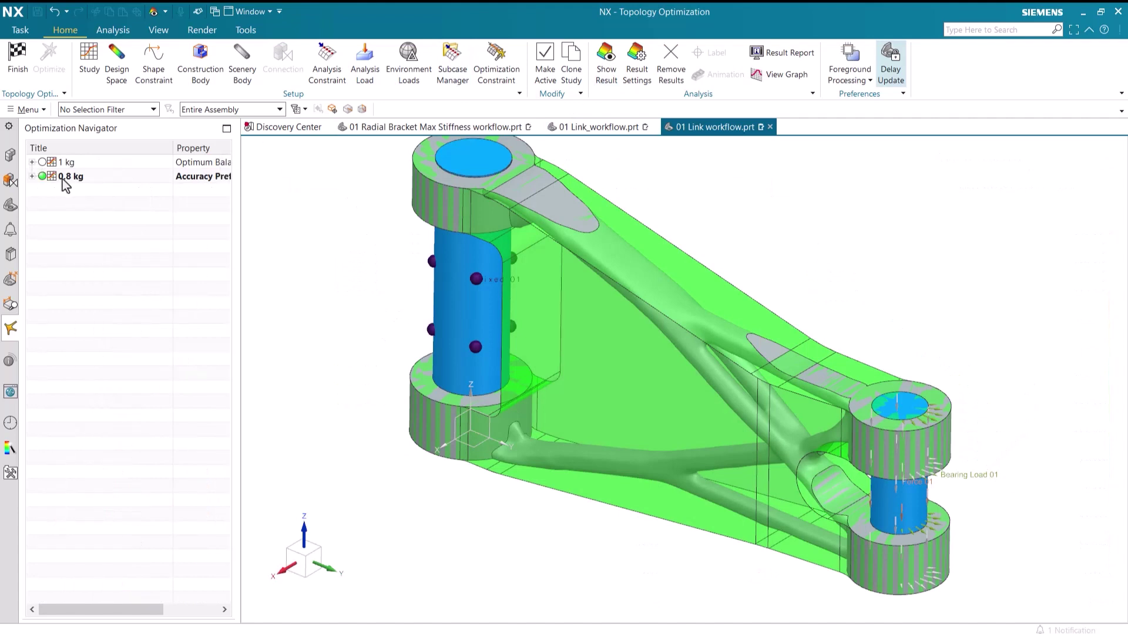
right_click(71, 176)
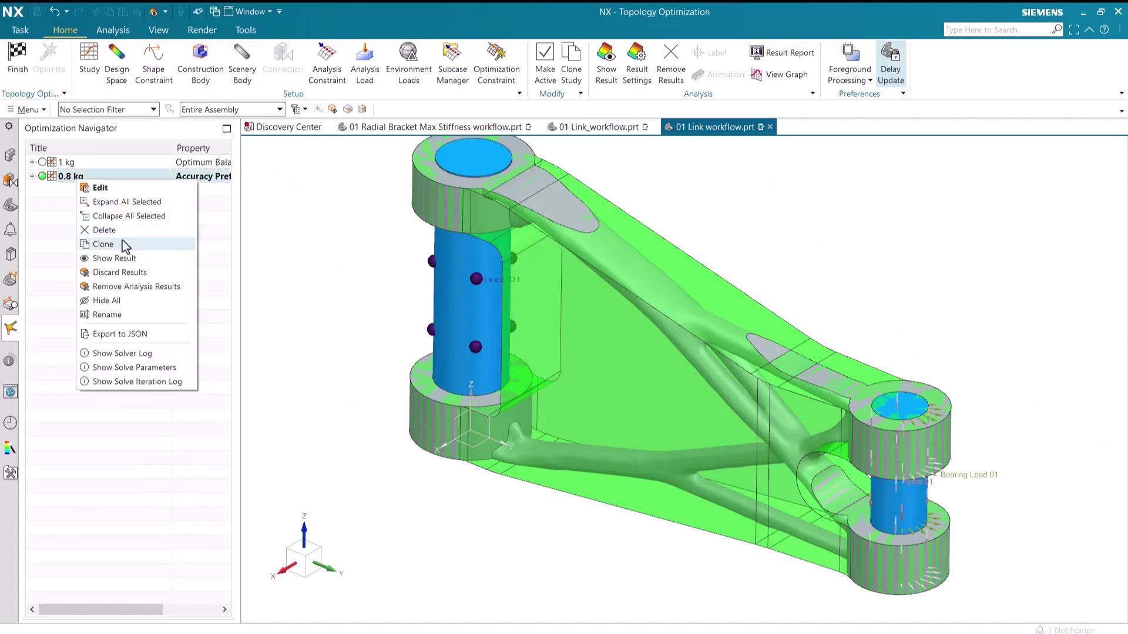
click(112, 244)
Rename the clone to '0.6 kg' with solution balance moved toward Accuracy
double_click(75, 190)
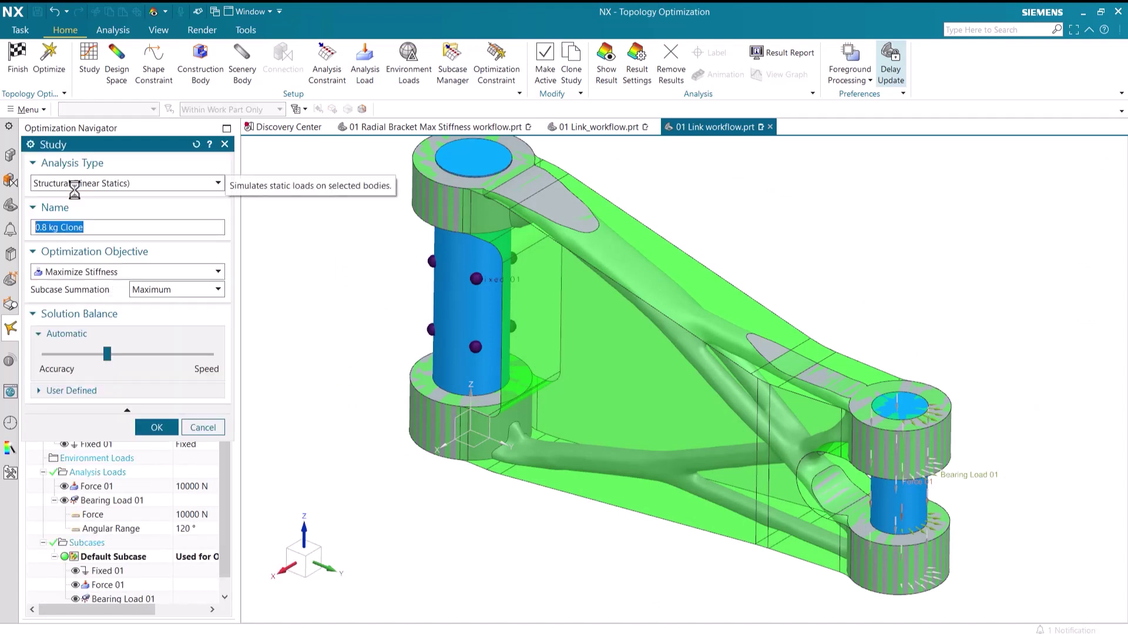
text(0.6 kg)
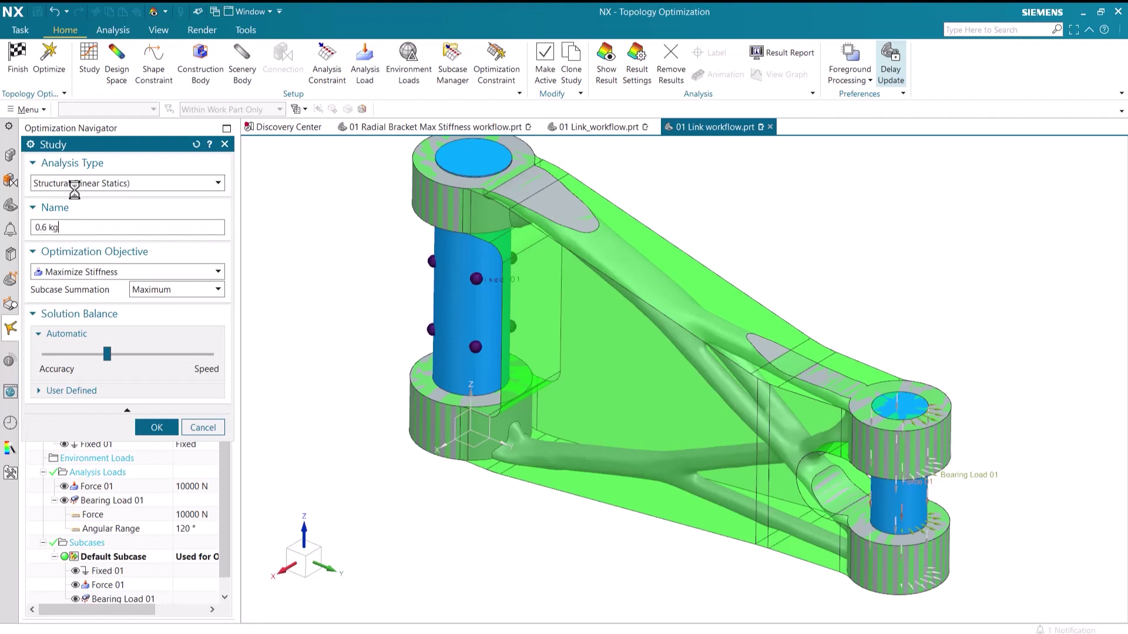
drag(107, 354, 92, 355)
click(154, 429)
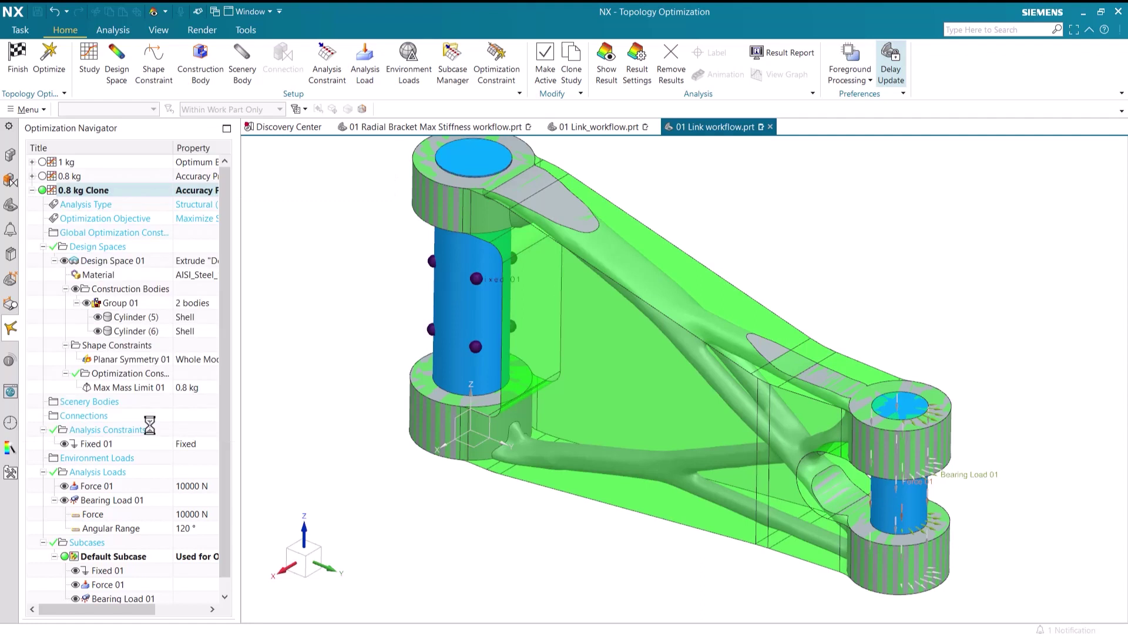
Change Max Mass Limit 01 to 0.6 kg and solve the 0.6 kg study's optimization
double_click(148, 392)
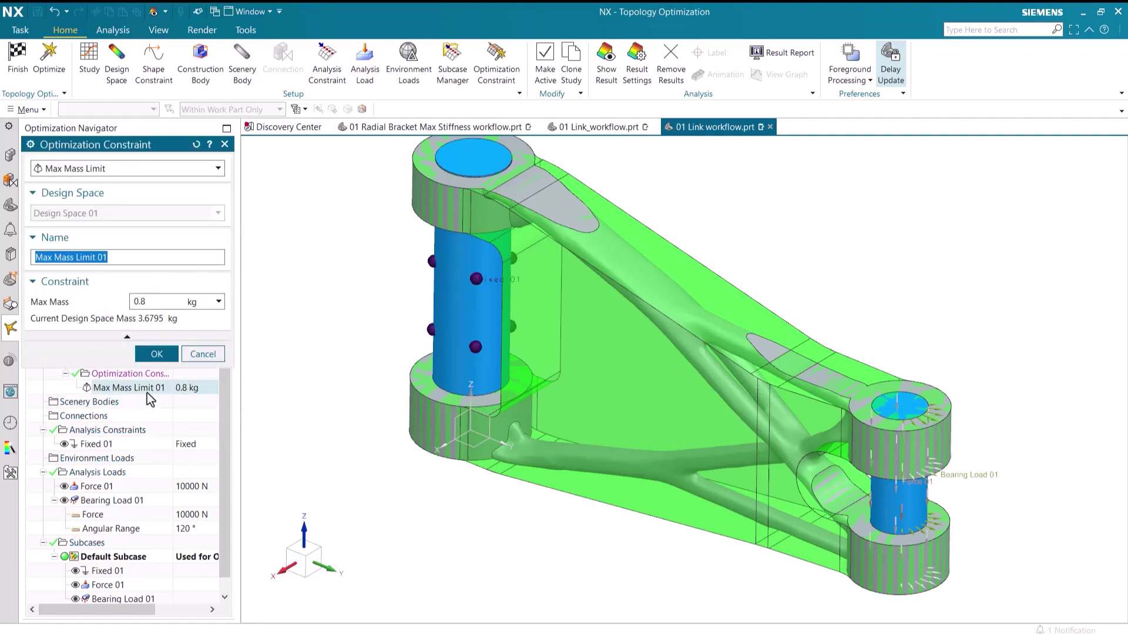
click(163, 303)
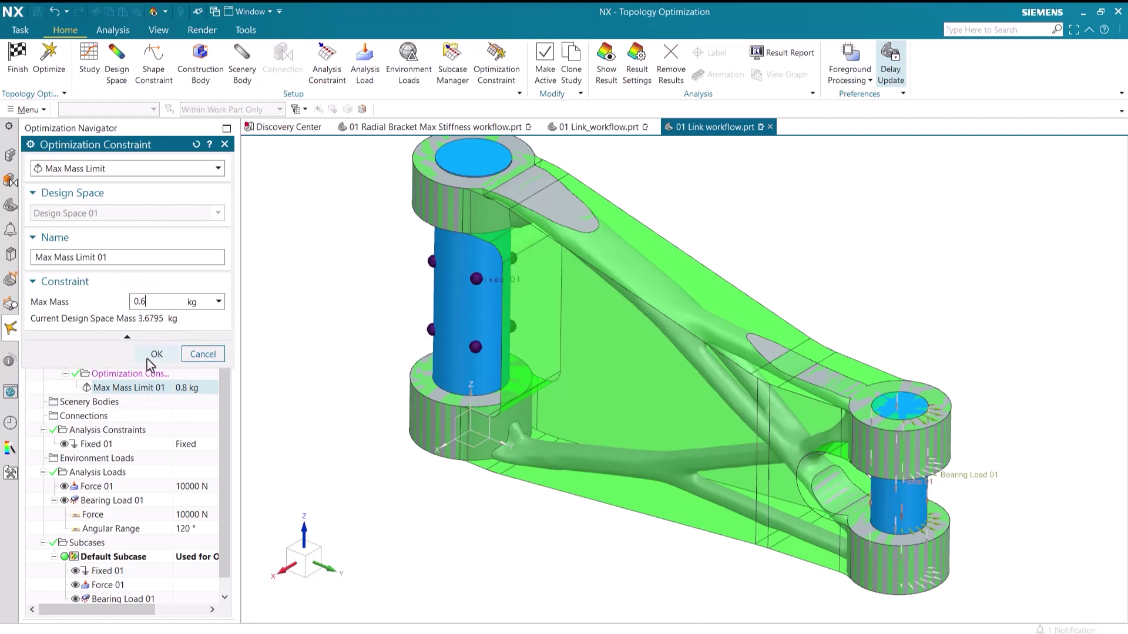
click(154, 354)
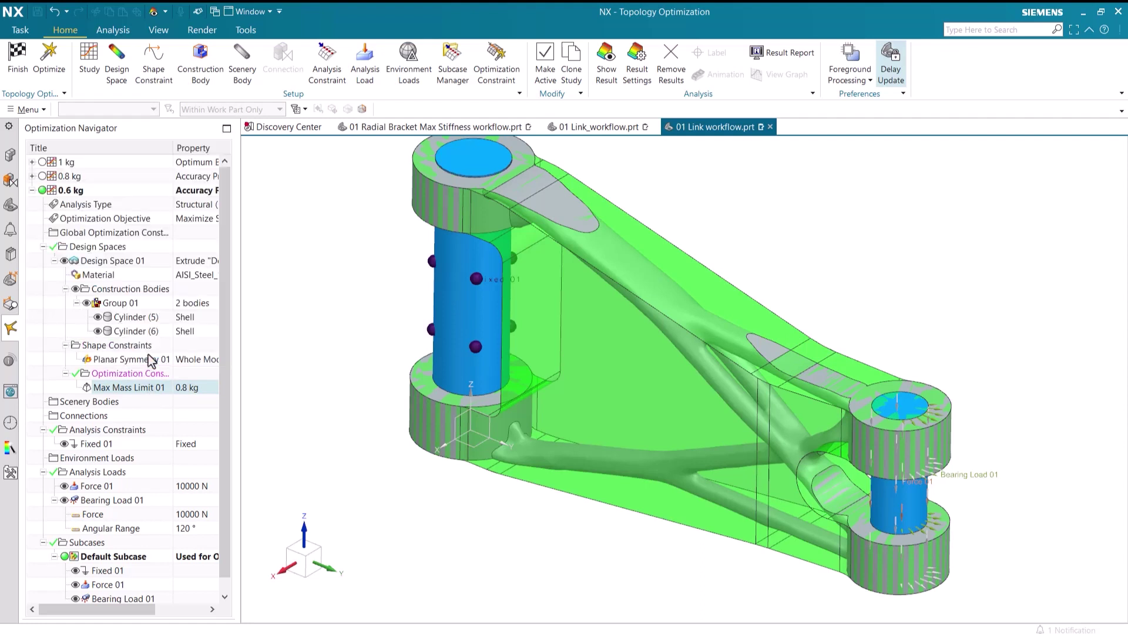
click(49, 63)
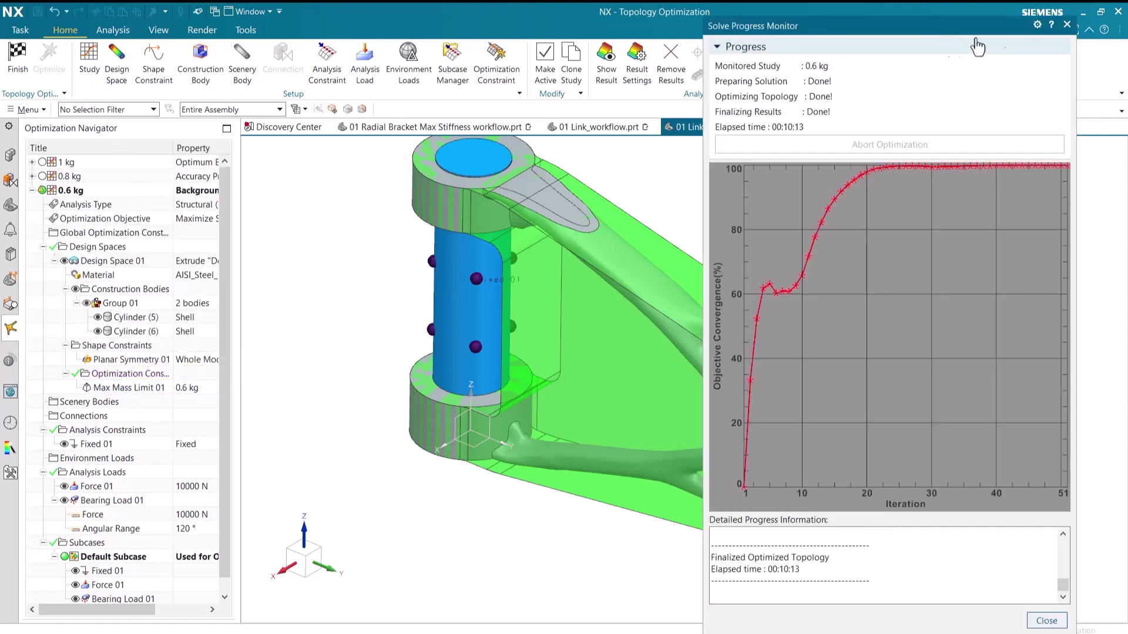
click(1066, 24)
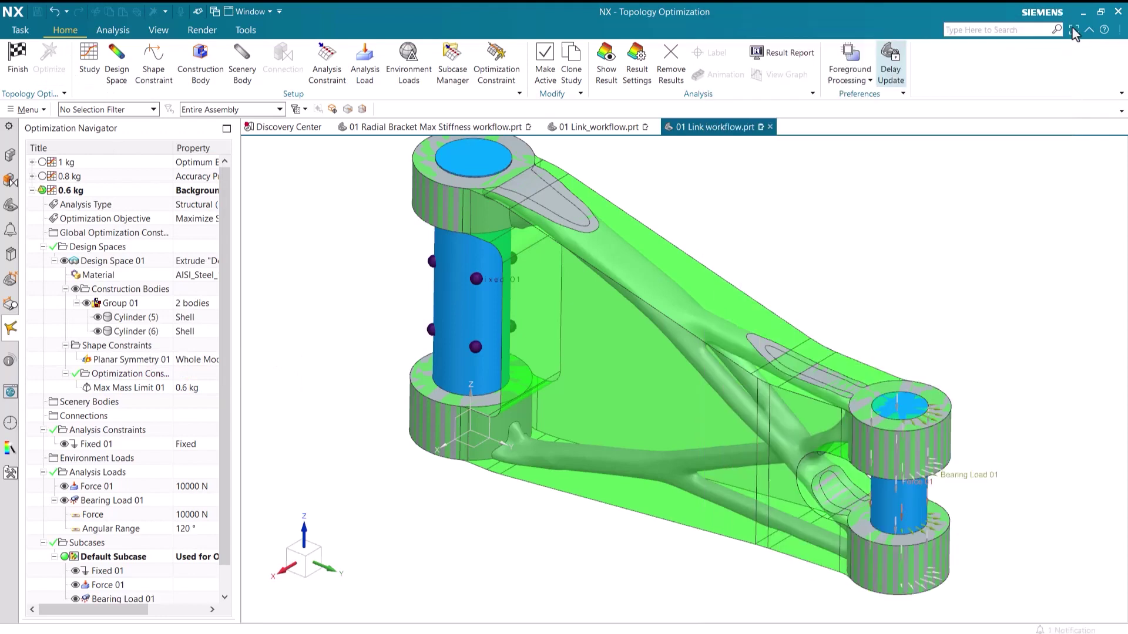
Compare the 0.8 kg study against the 0.6 kg study as von Mises stress
click(638, 74)
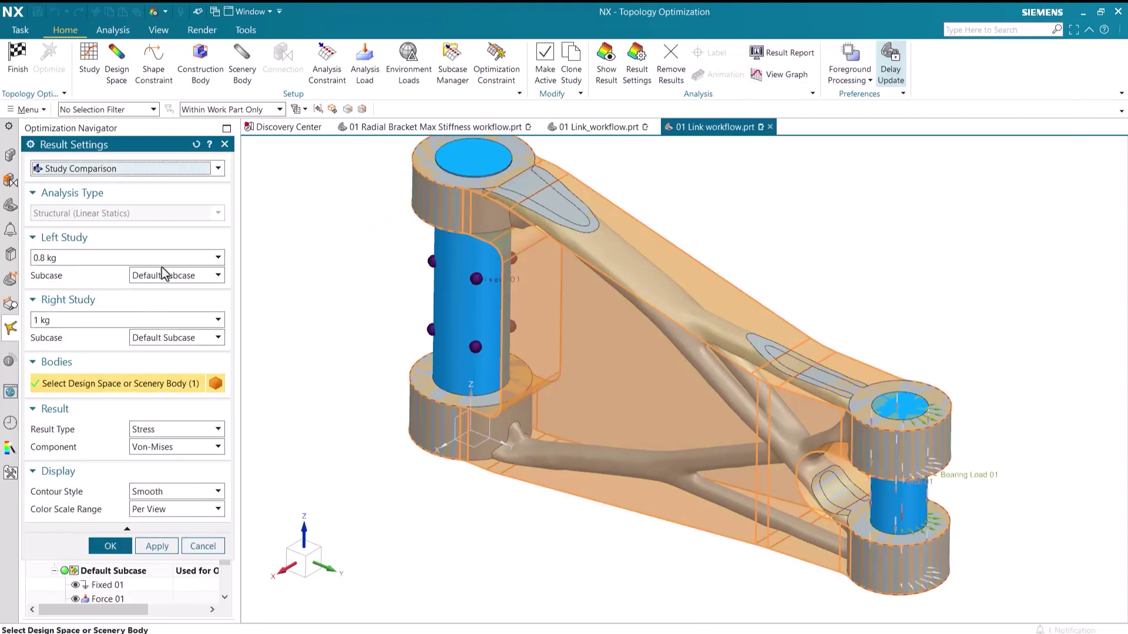
click(138, 319)
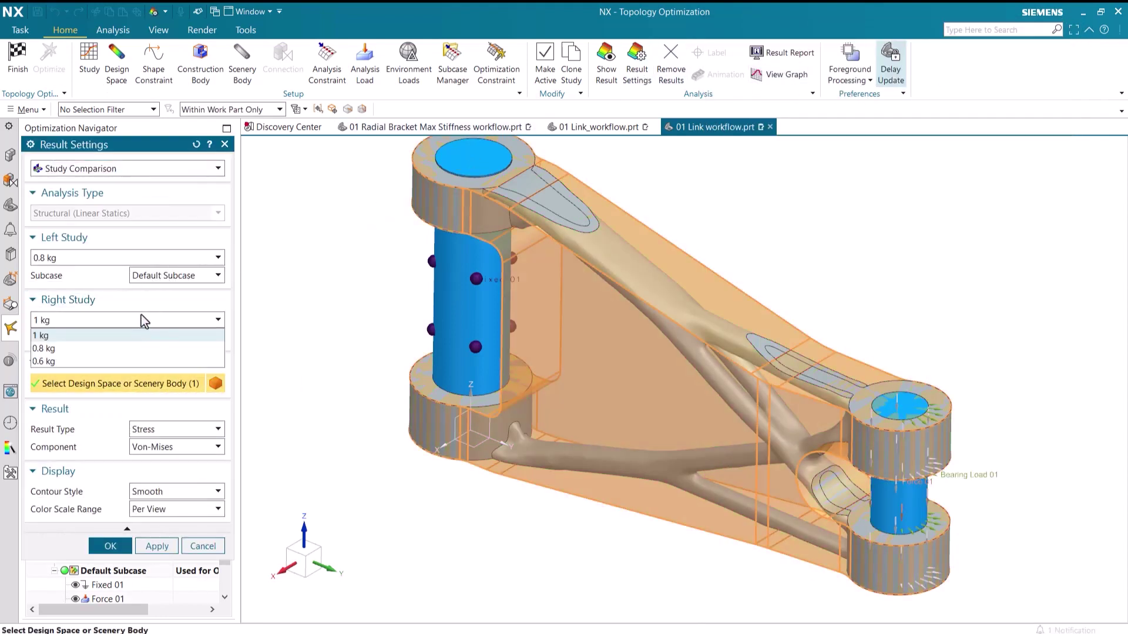
click(82, 359)
click(157, 545)
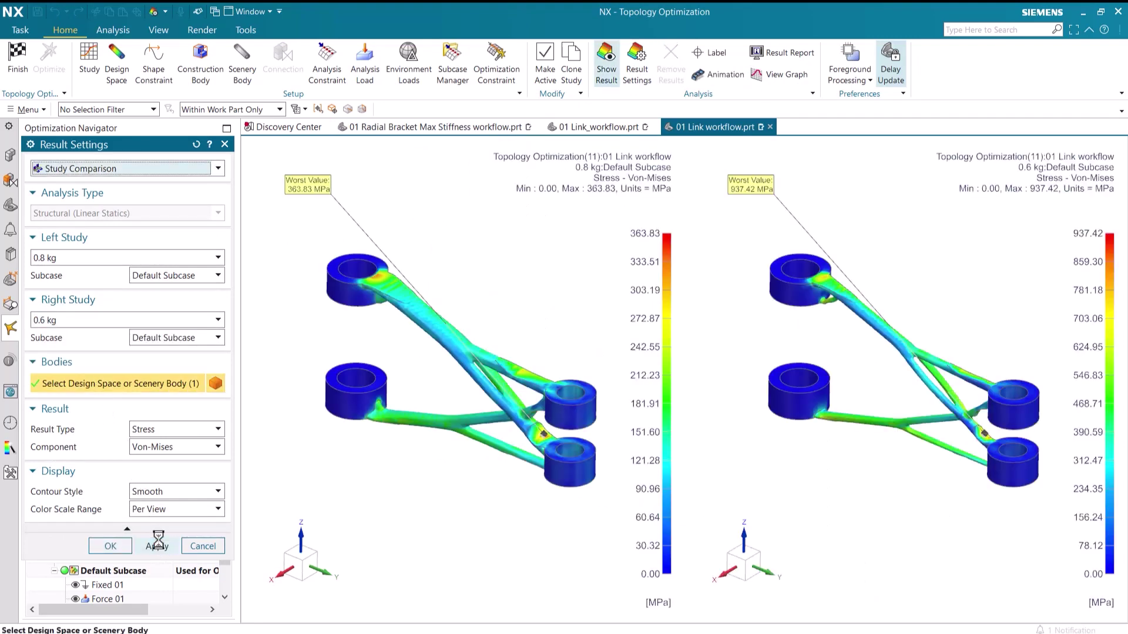
Switch the comparison to displacement magnitude, showing 1.059 mm versus 5.646 mm
click(156, 429)
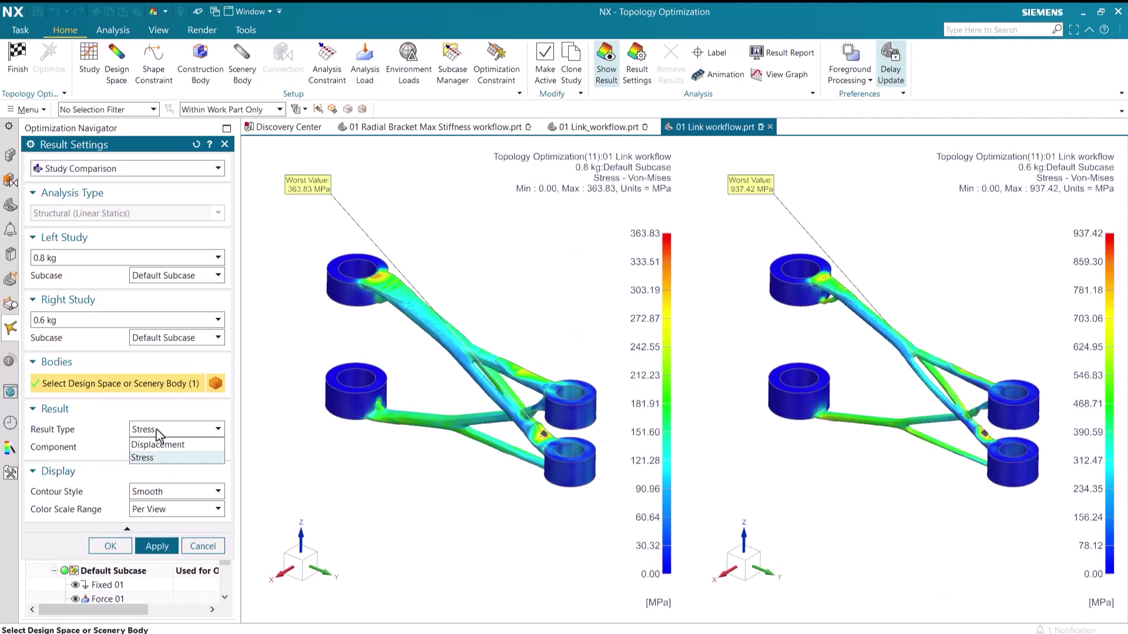
click(157, 450)
click(107, 546)
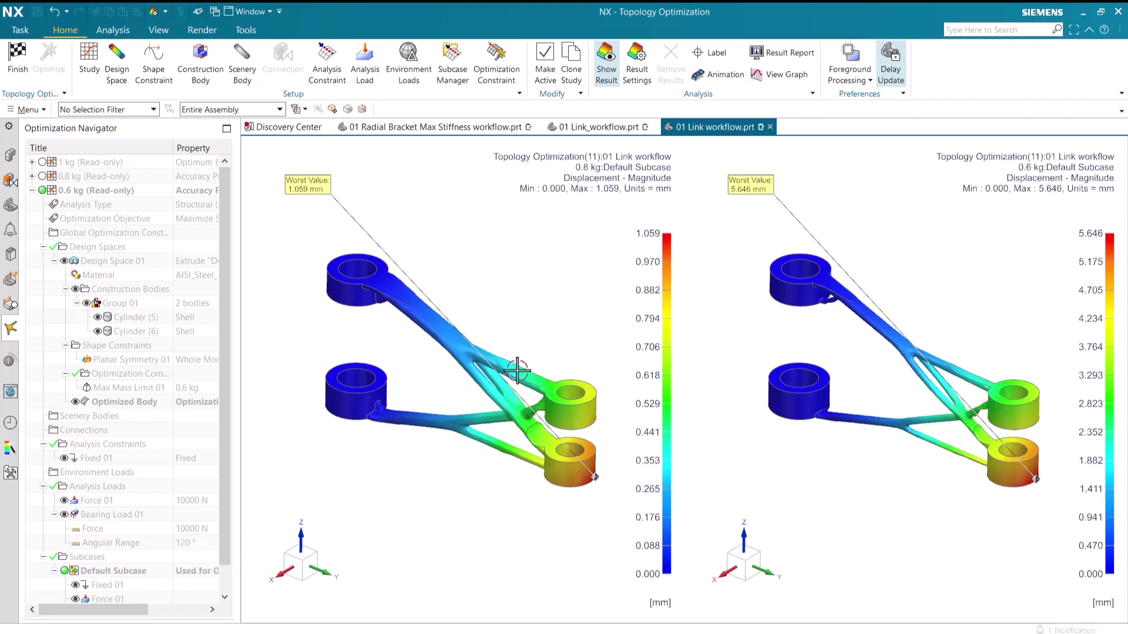
Clone the 0.6 kg study and rename the copy to Stress
click(608, 77)
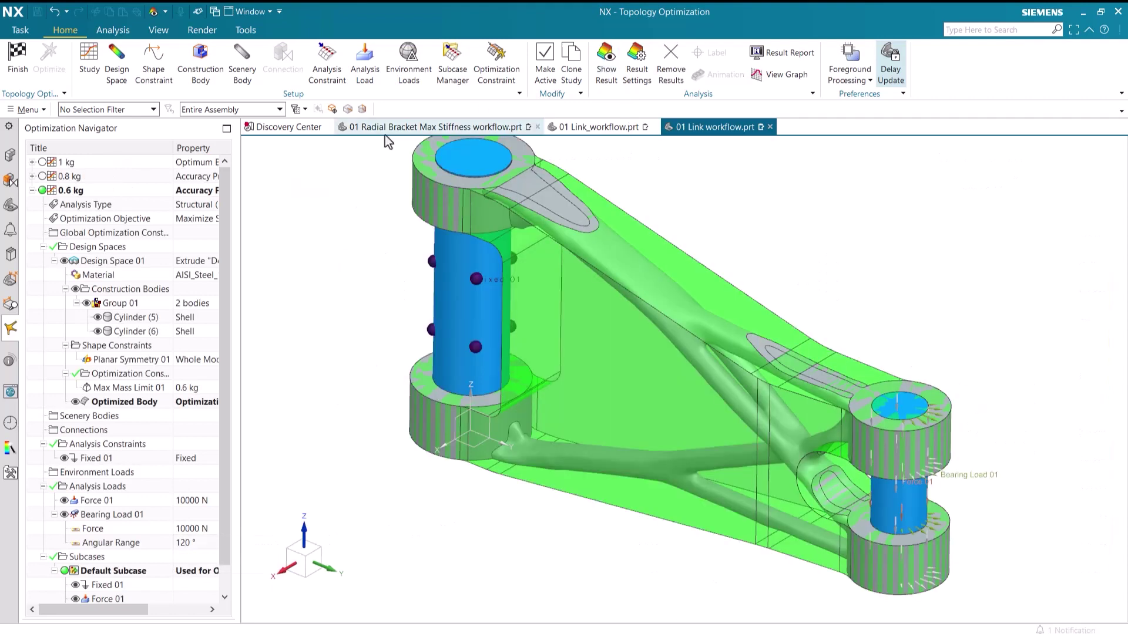
click(32, 191)
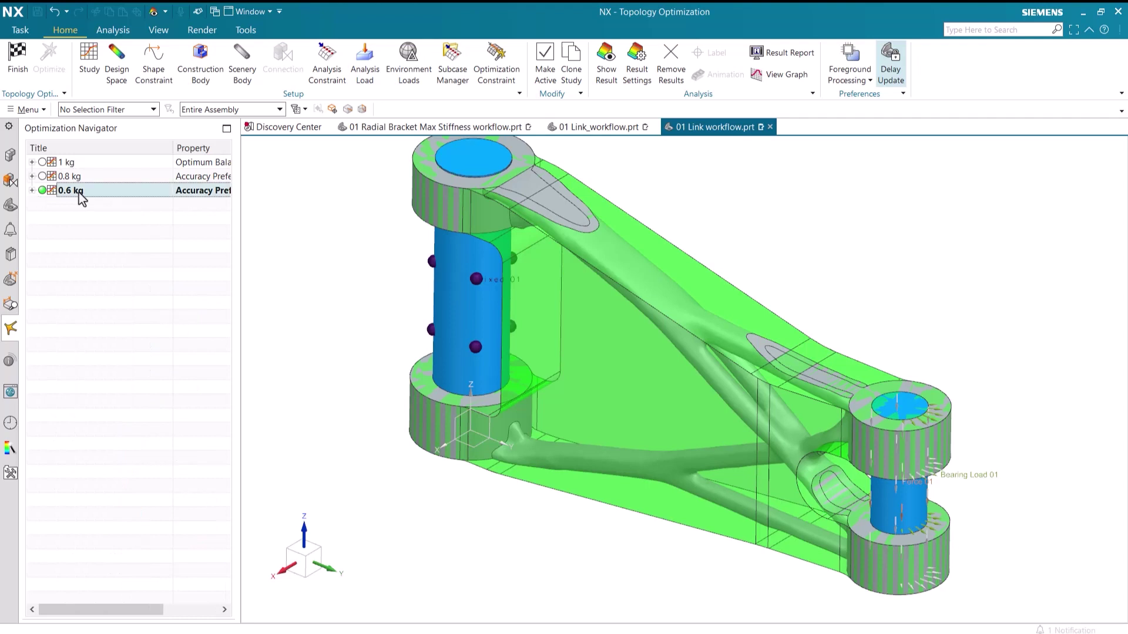
right_click(76, 192)
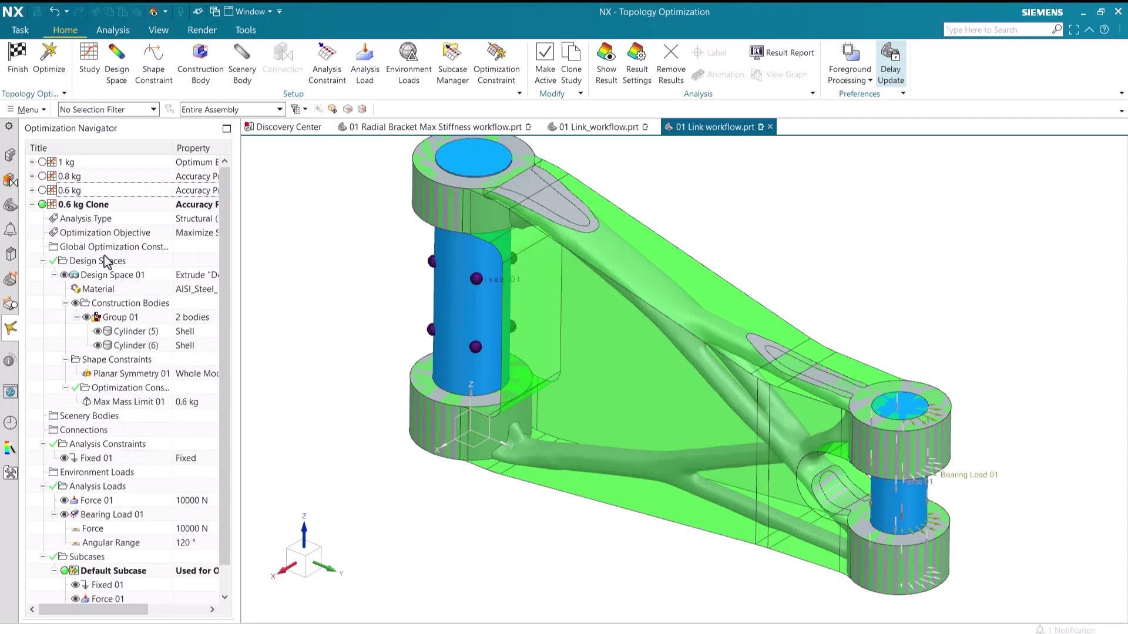
double_click(95, 206)
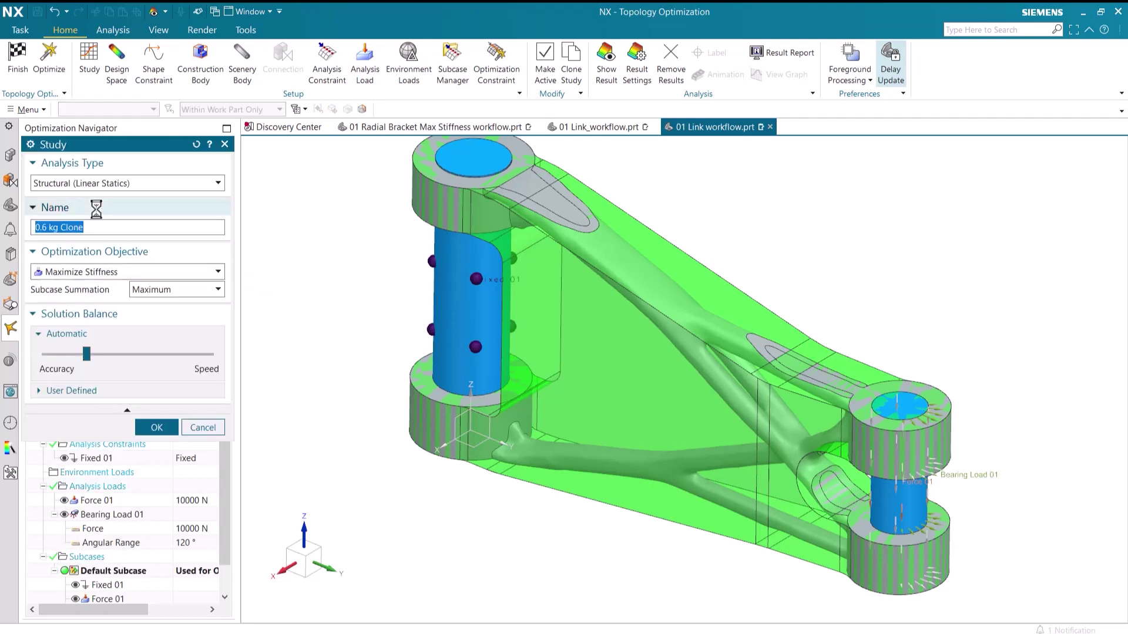
text(Stress)
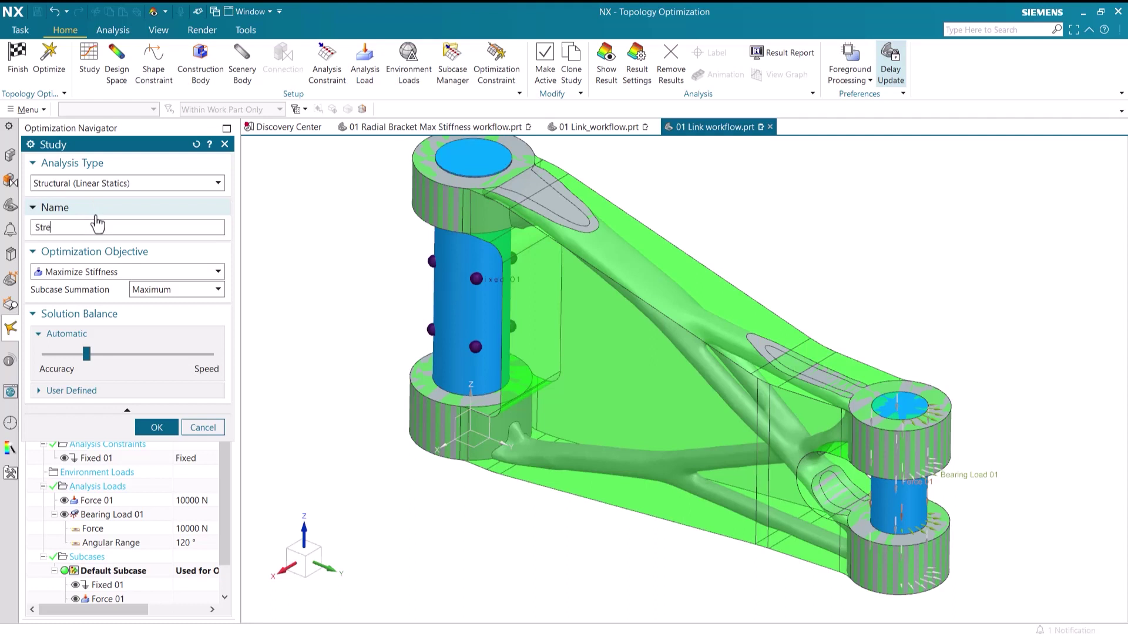
Set the Stress study's optimization objective to Minimize Mass
click(70, 272)
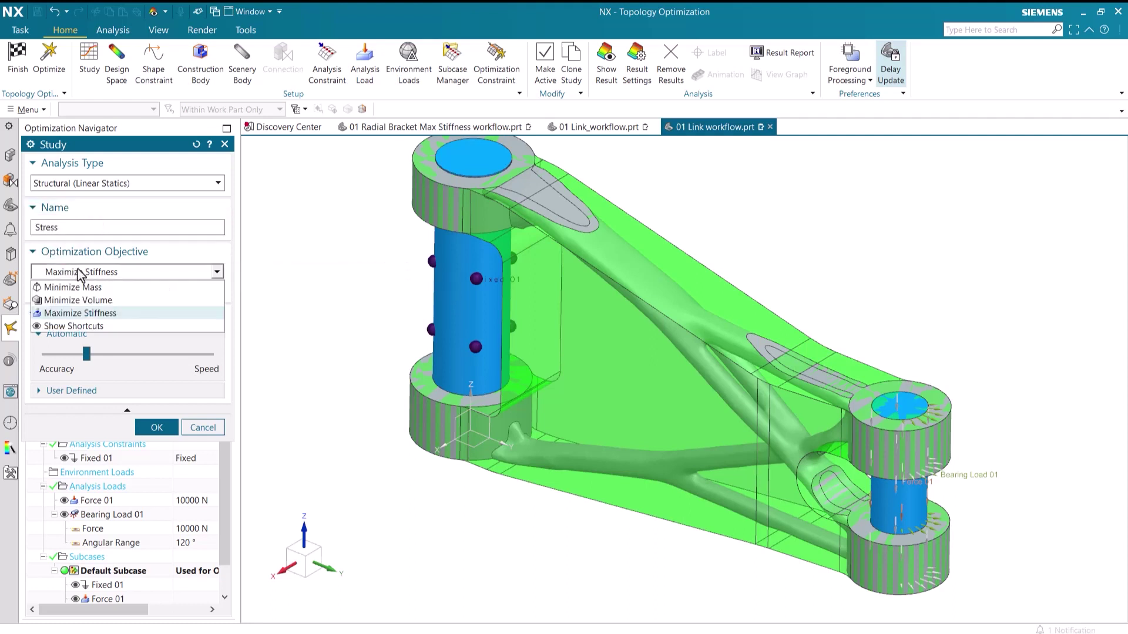
click(97, 290)
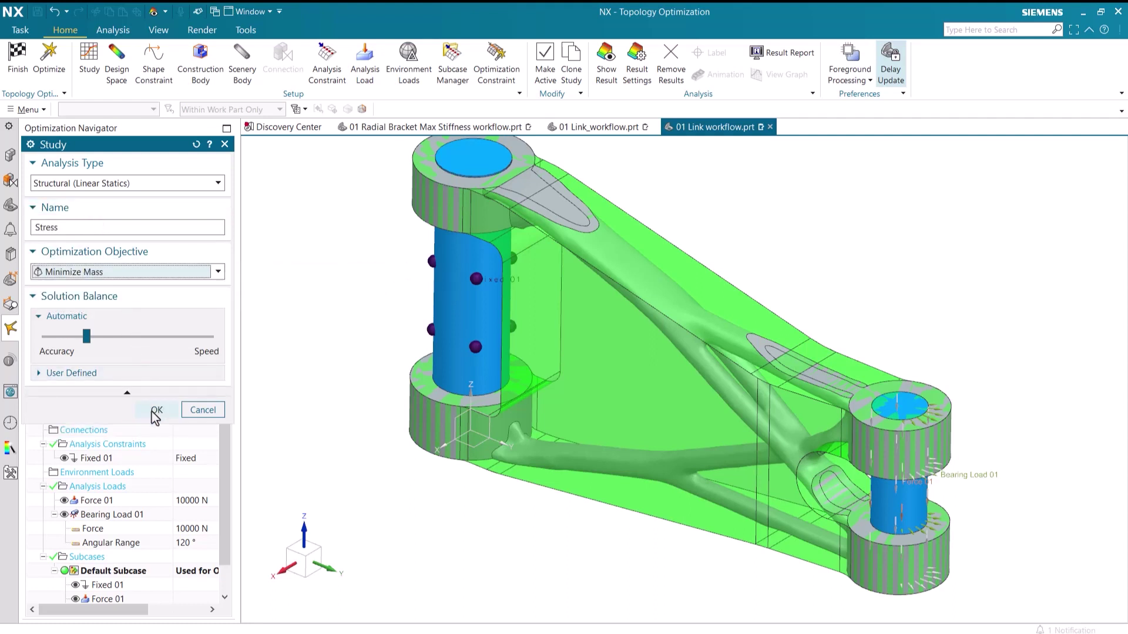
click(153, 410)
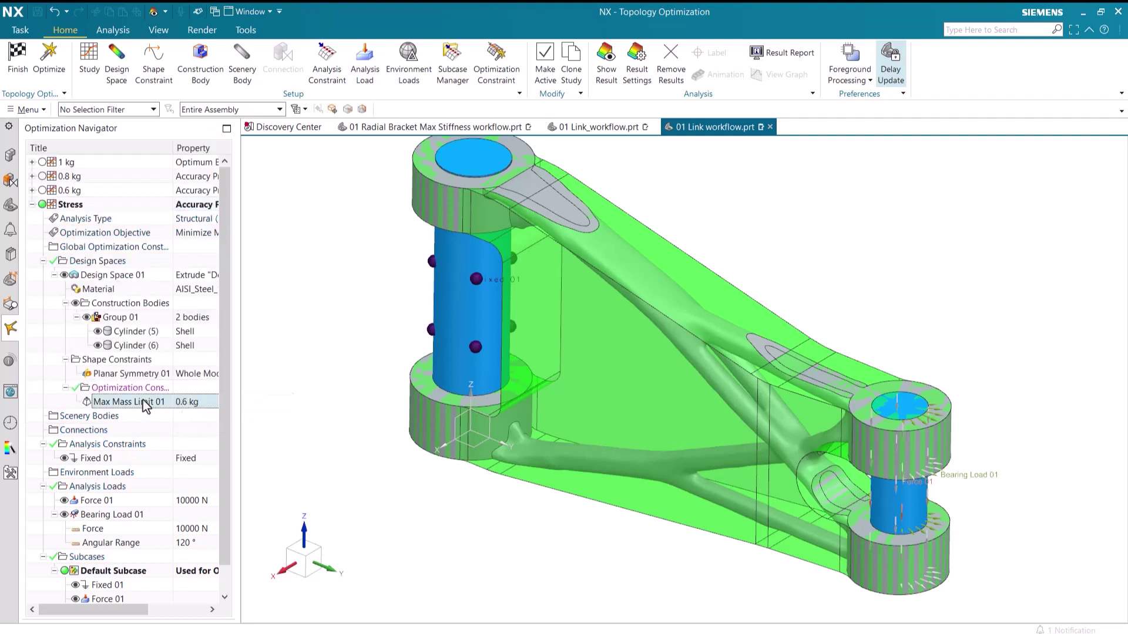
Replace Max Mass Limit 01 with a 90% yield Max Stress Limit and solve the Stress study
right_click(146, 402)
click(159, 421)
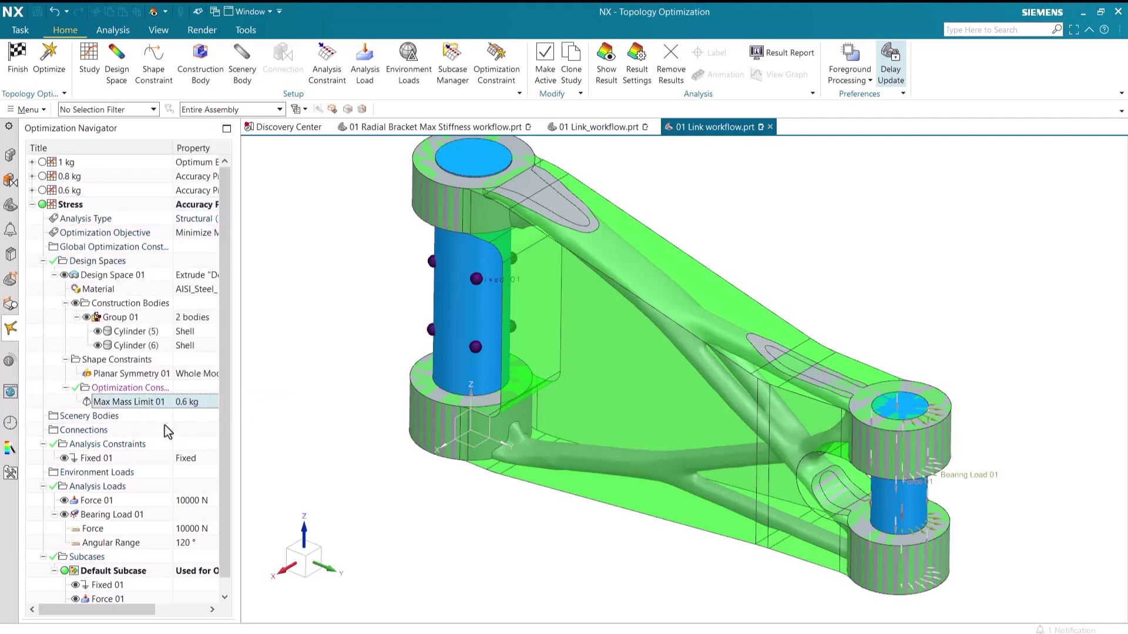
click(499, 74)
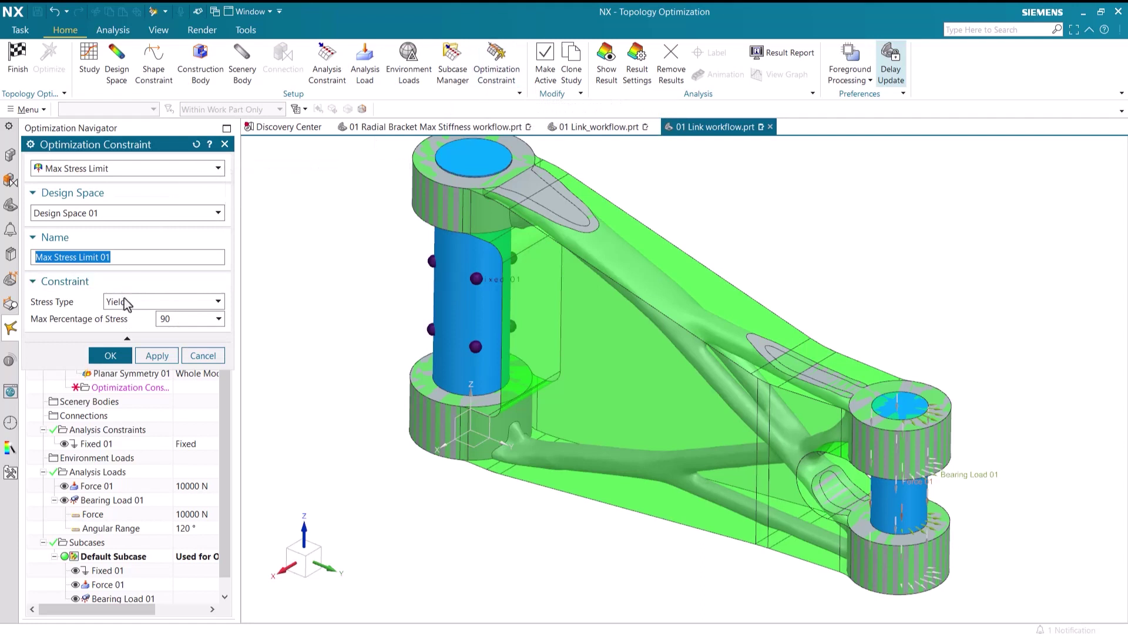
click(125, 301)
click(109, 355)
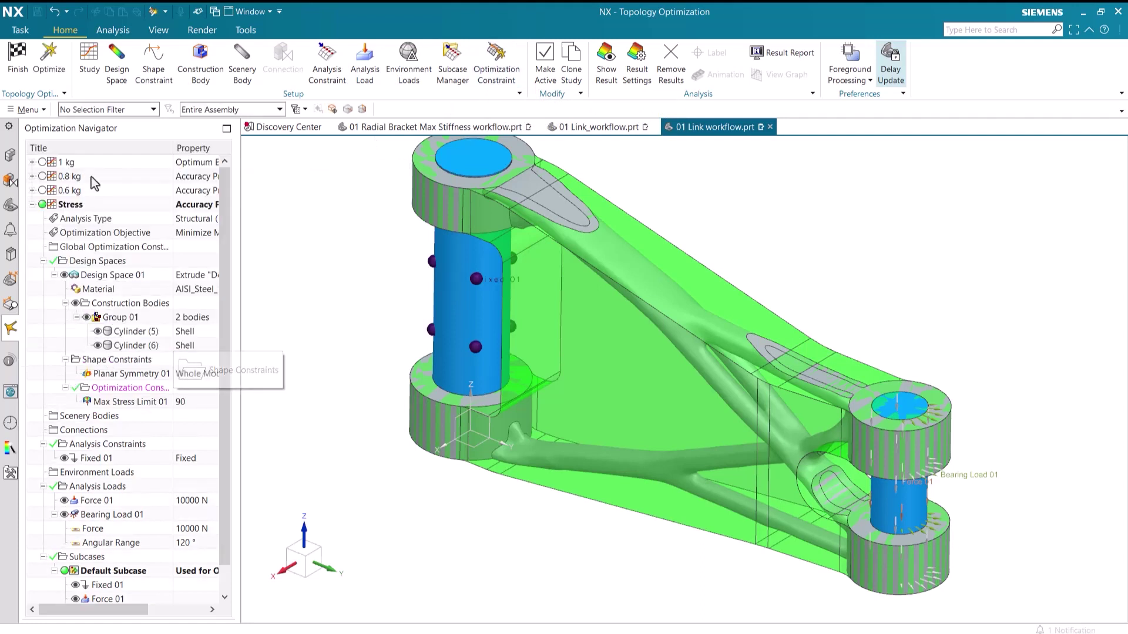
click(49, 62)
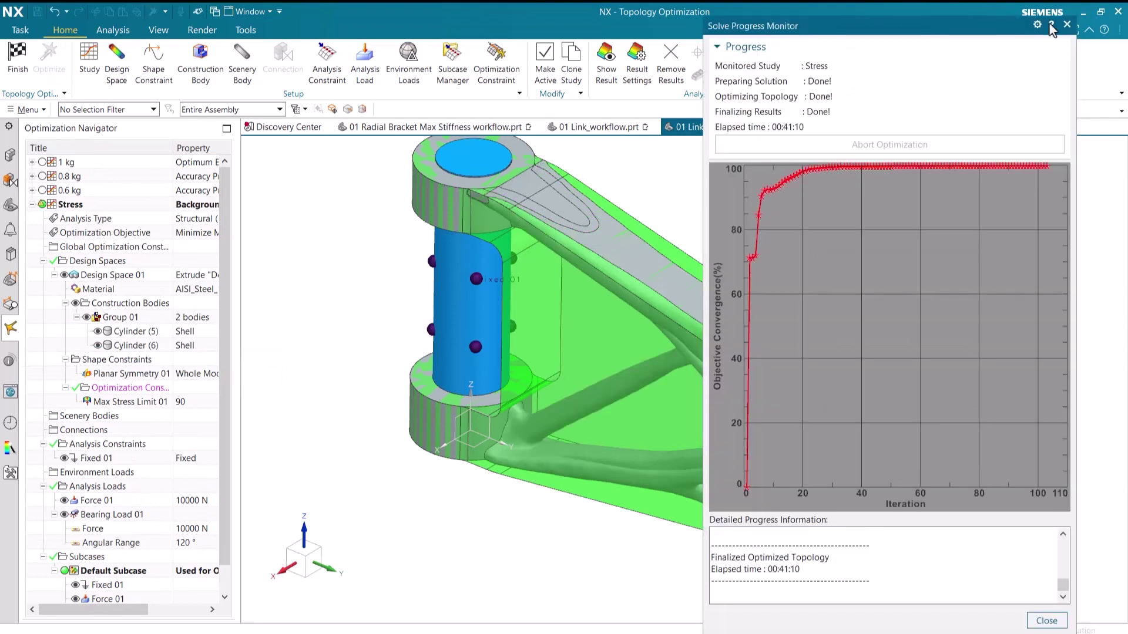
click(1067, 25)
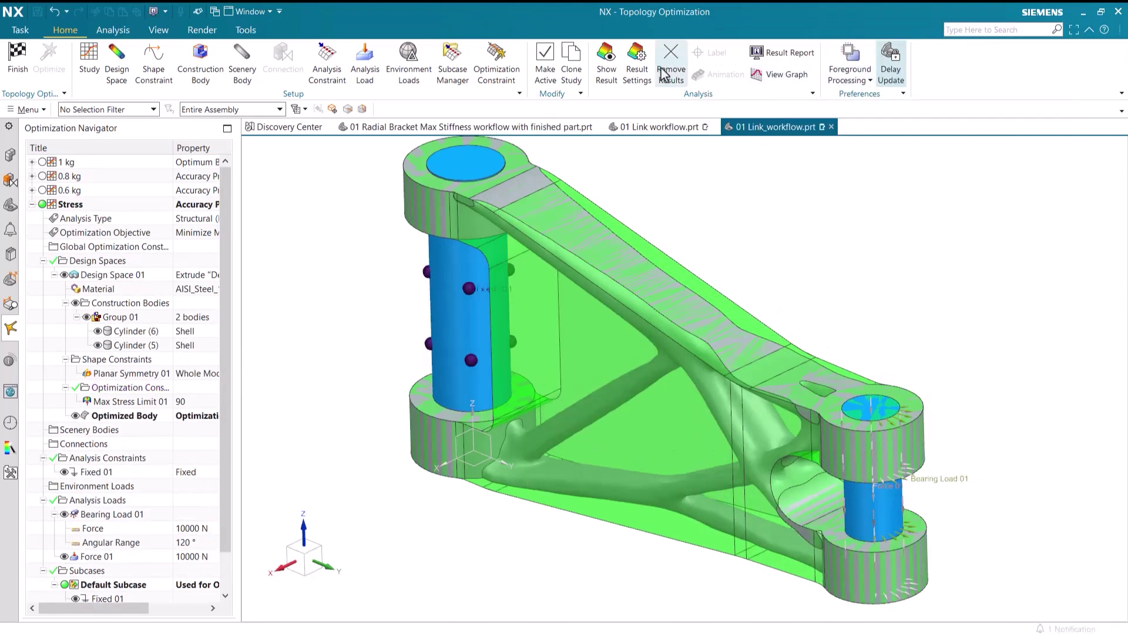
Show the Stress study's von Mises stress contour, peaking at 190.20 MPa
click(650, 75)
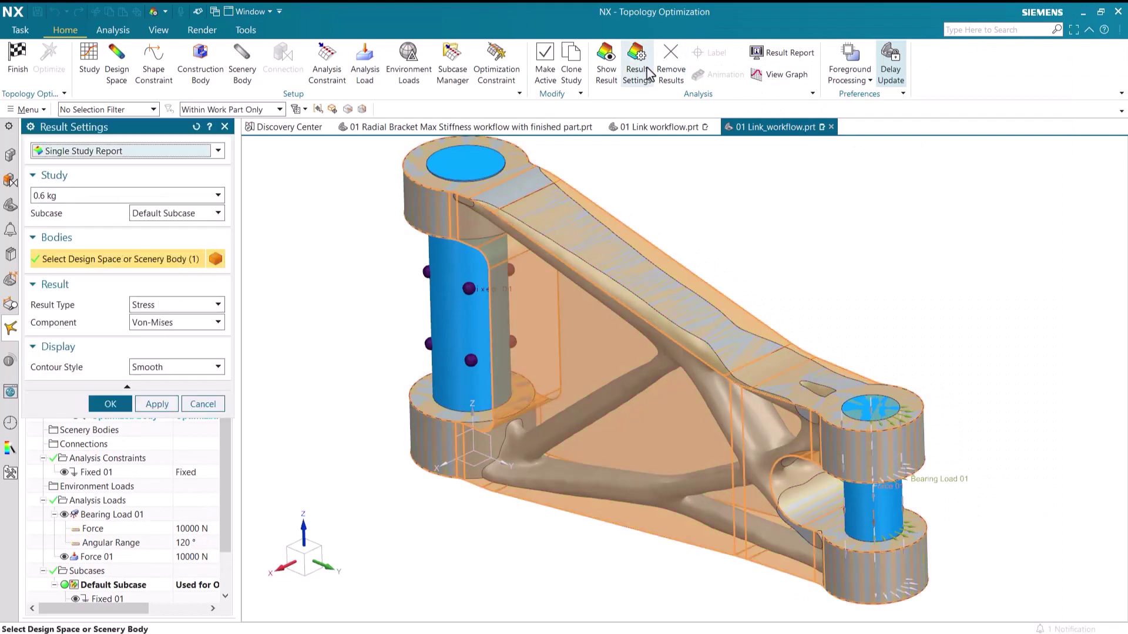
click(188, 195)
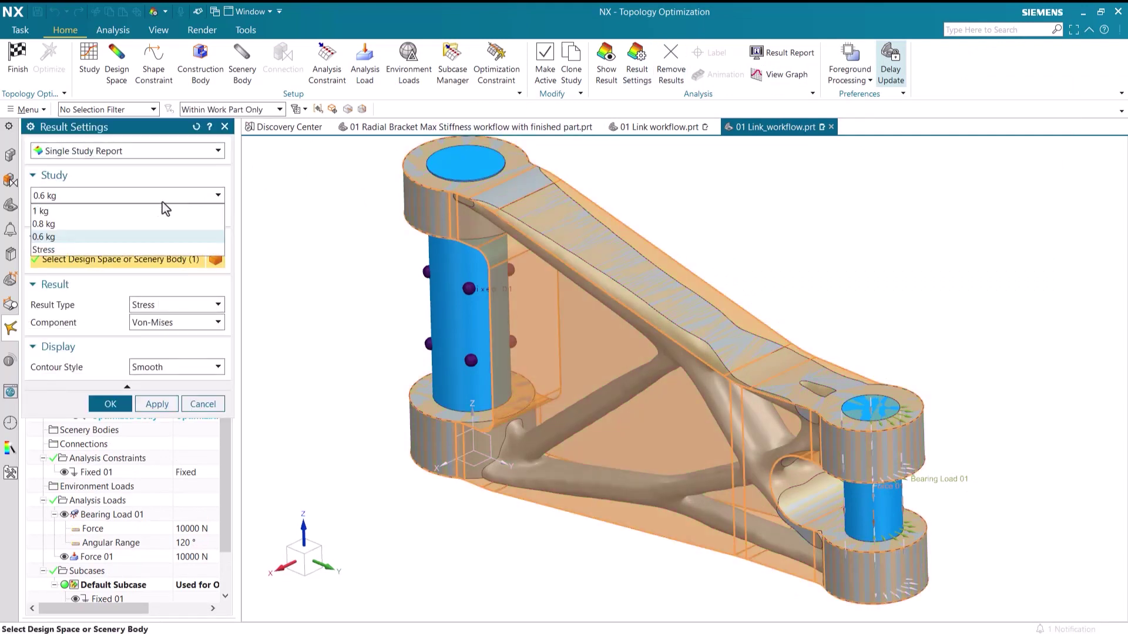
click(107, 249)
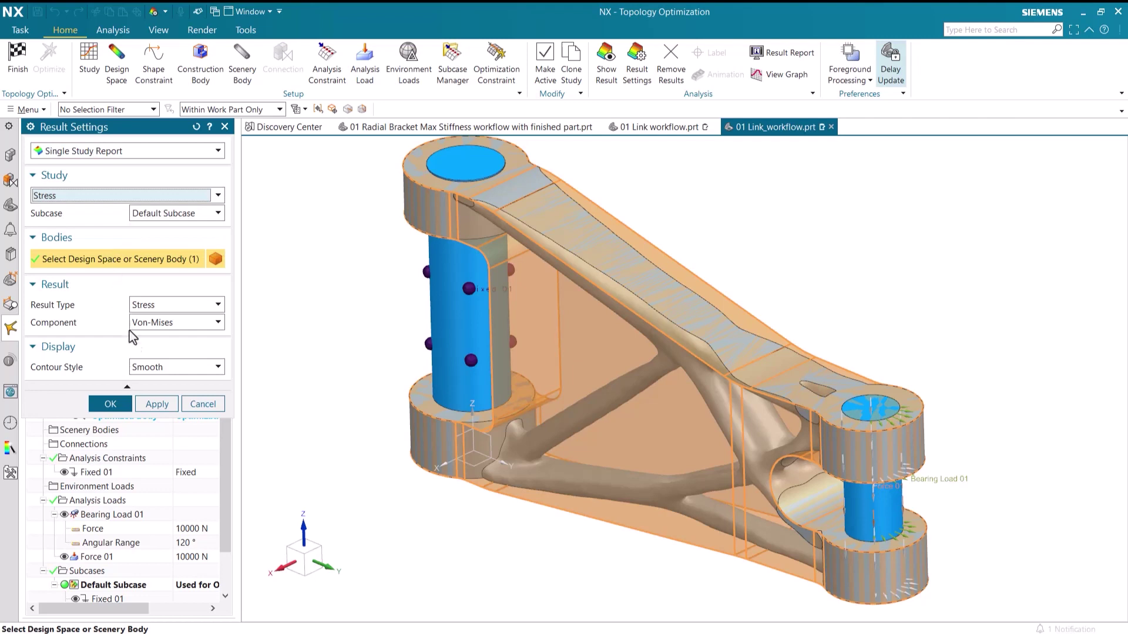
click(156, 404)
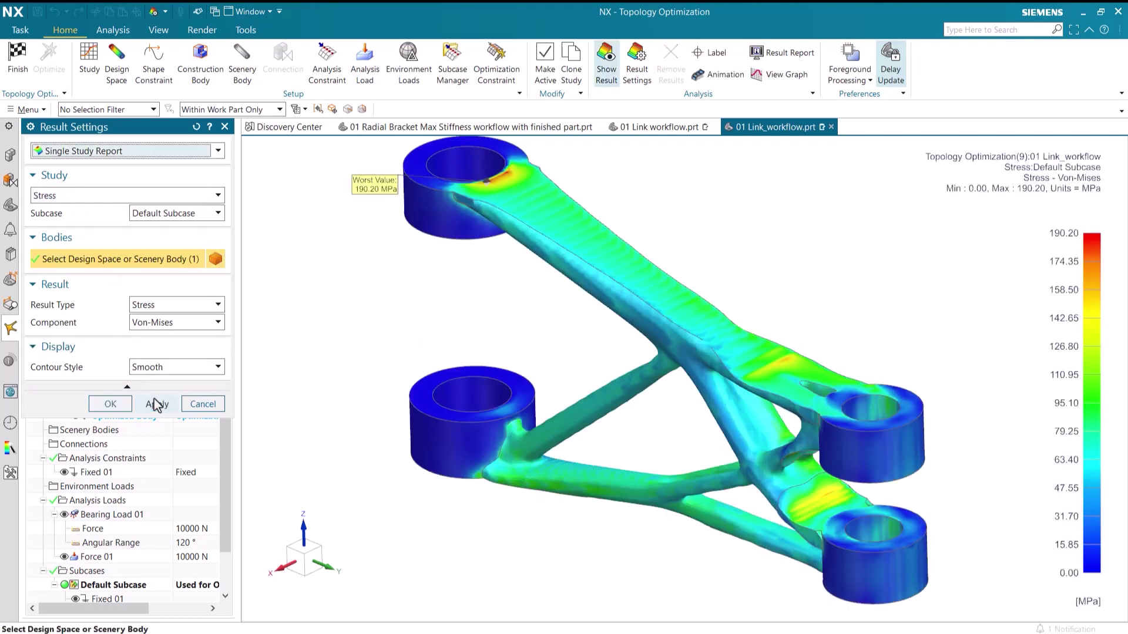
Switch the Stress study's result to displacement magnitude, peaking at 0.370 mm
click(180, 308)
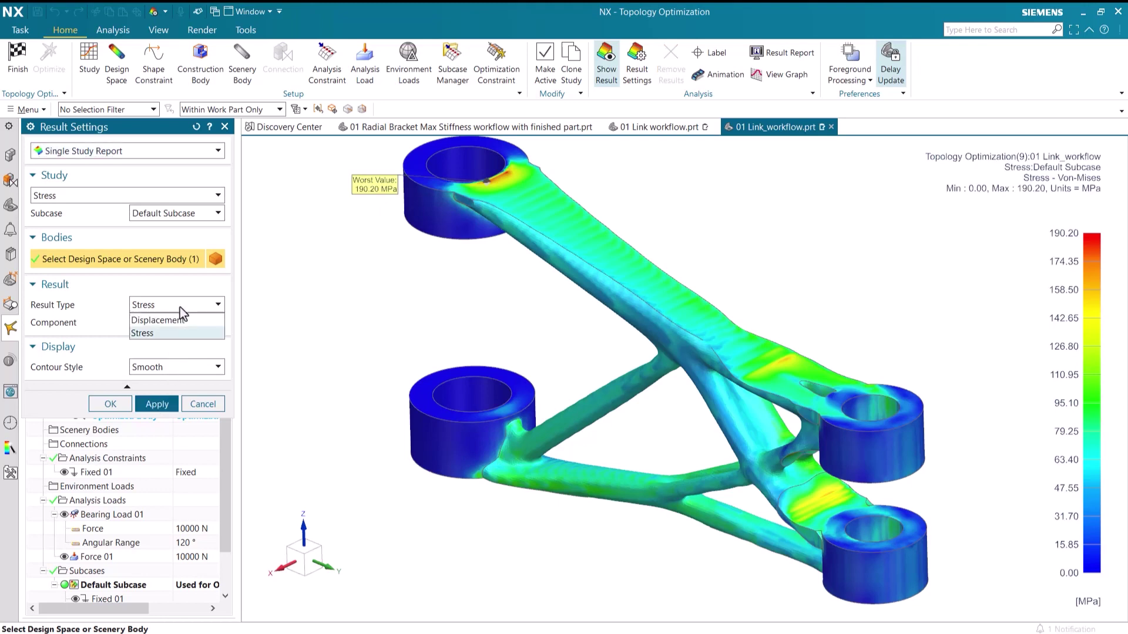
click(178, 322)
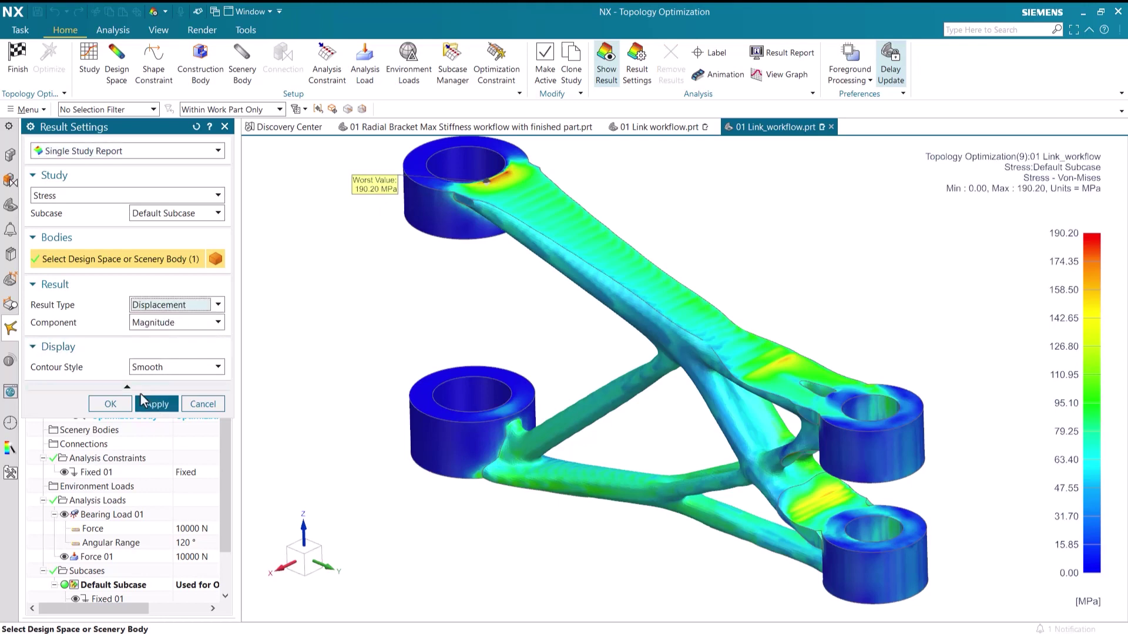
click(116, 401)
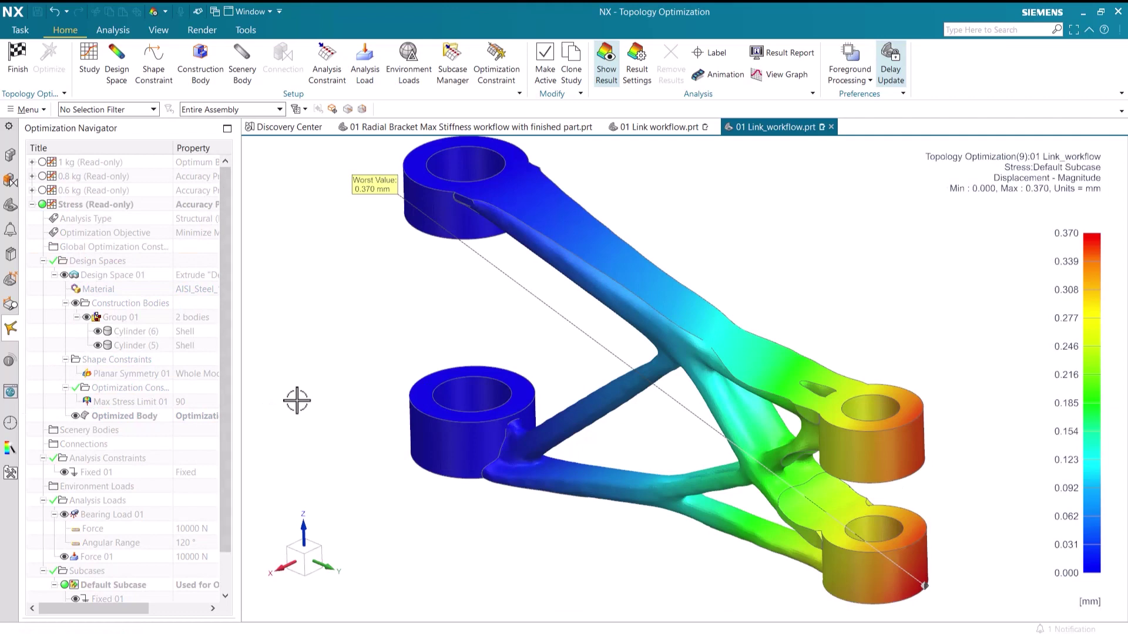
Hide the result plot and generate a Result Report for the 1 kg, 0.8 kg, 0.6 kg and Stress studies
click(606, 74)
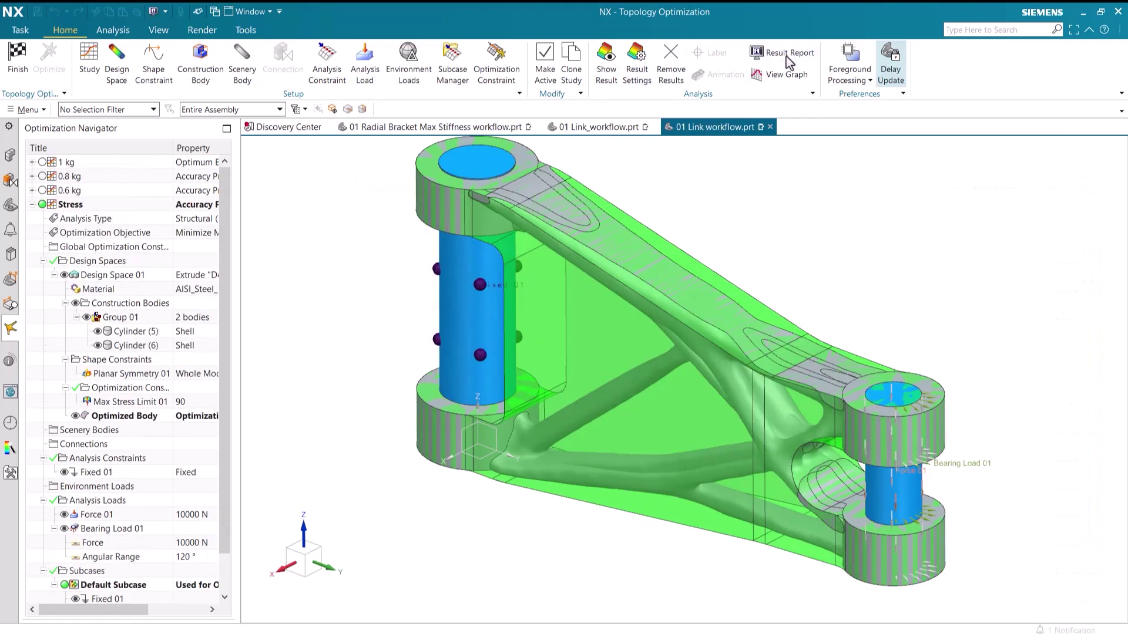
click(785, 56)
drag(262, 145, 329, 105)
shift+click(139, 160)
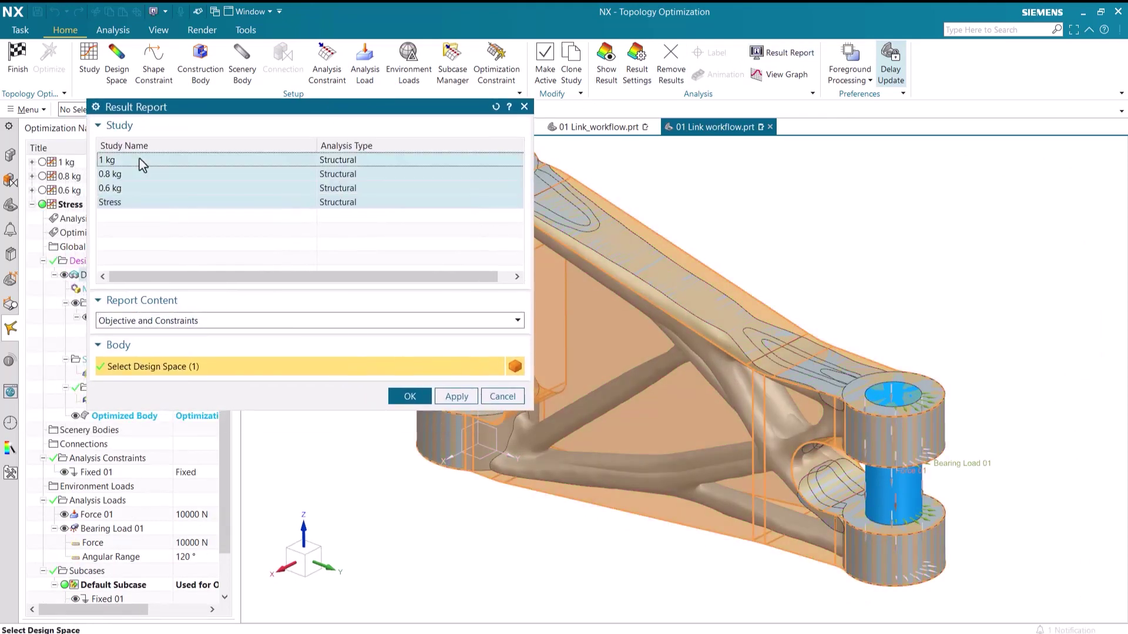
click(410, 397)
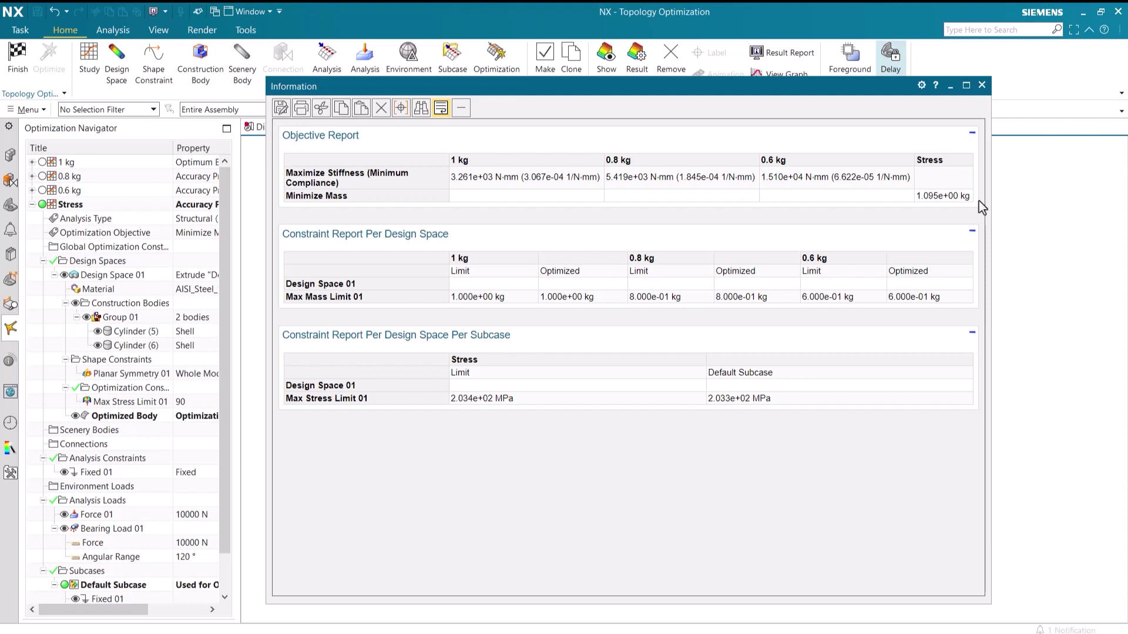
Finish topology optimization and hide Feature Group (8) and Feature Group (4) in Part Navigator
click(982, 86)
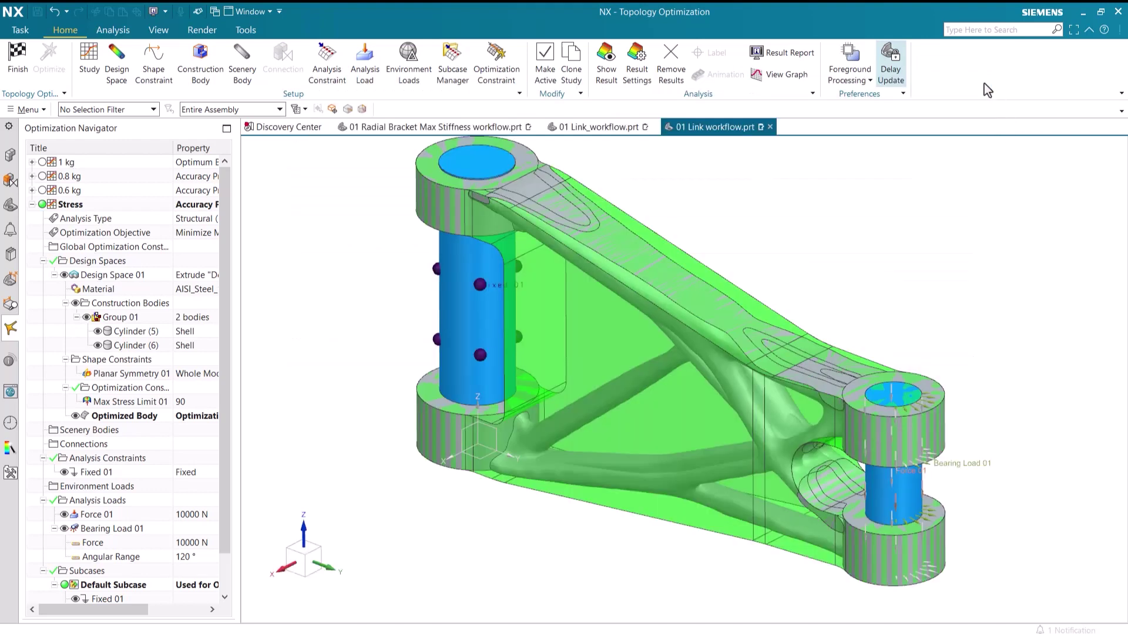
click(17, 66)
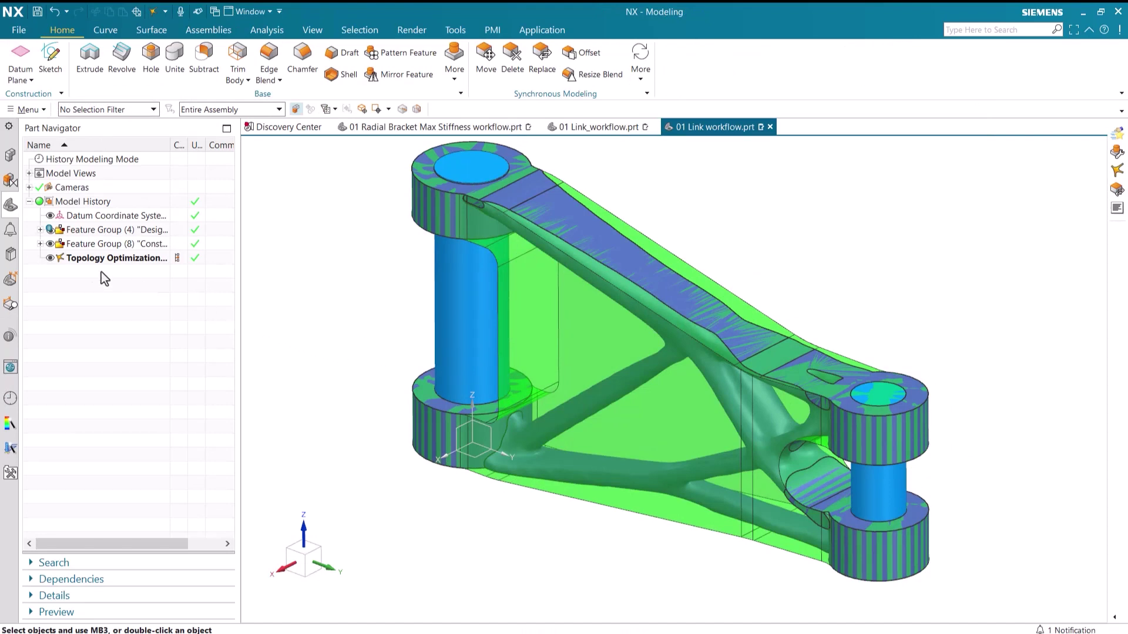
click(50, 243)
click(50, 231)
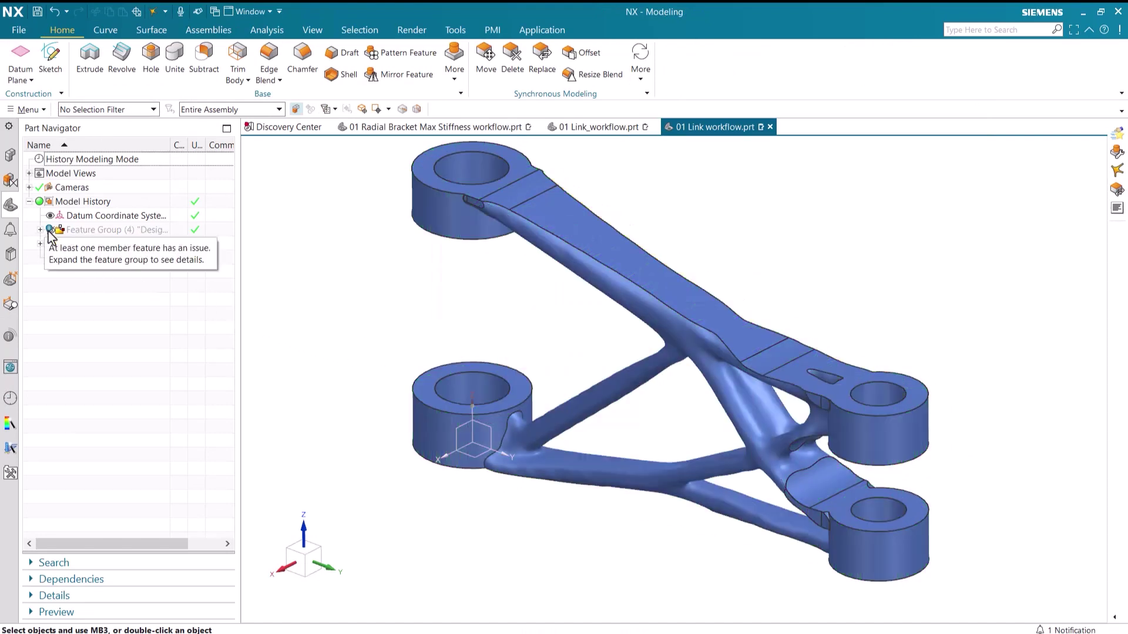